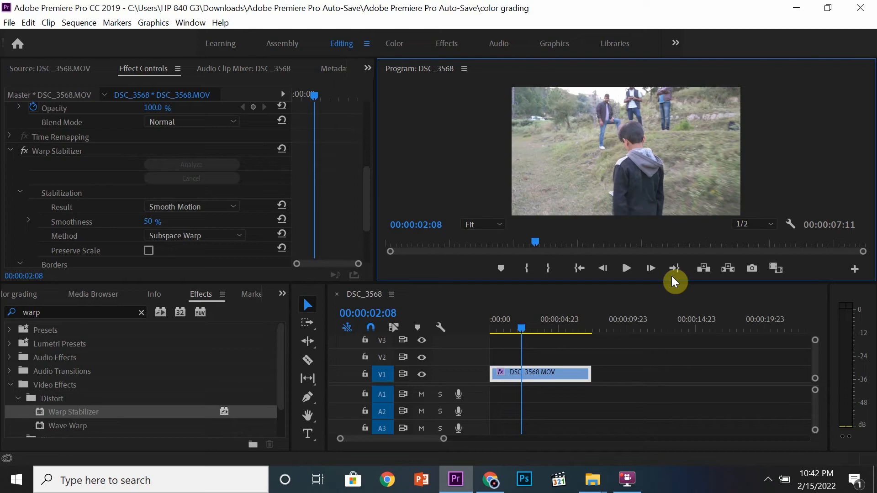
# Preview the clip in an enlarged Program Monitor by scrubbing through its frames.
pyautogui.press('`')
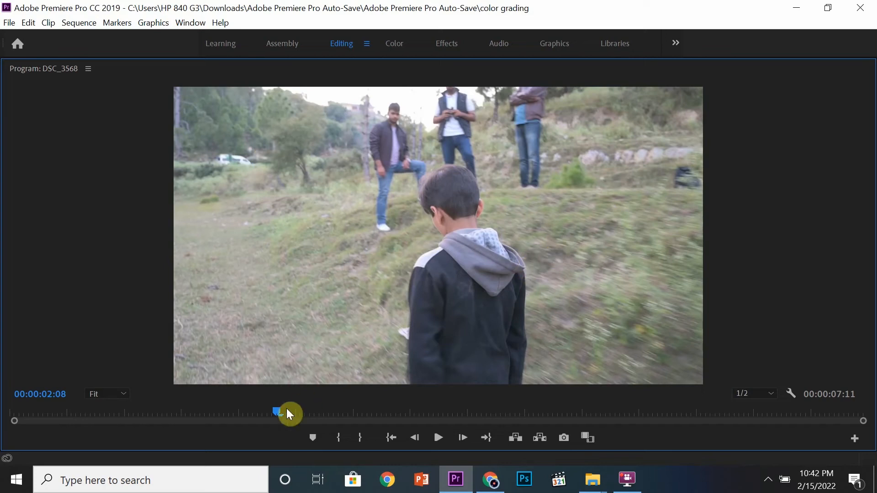
pyautogui.moveTo(274, 408); pyautogui.dragTo(153, 412)
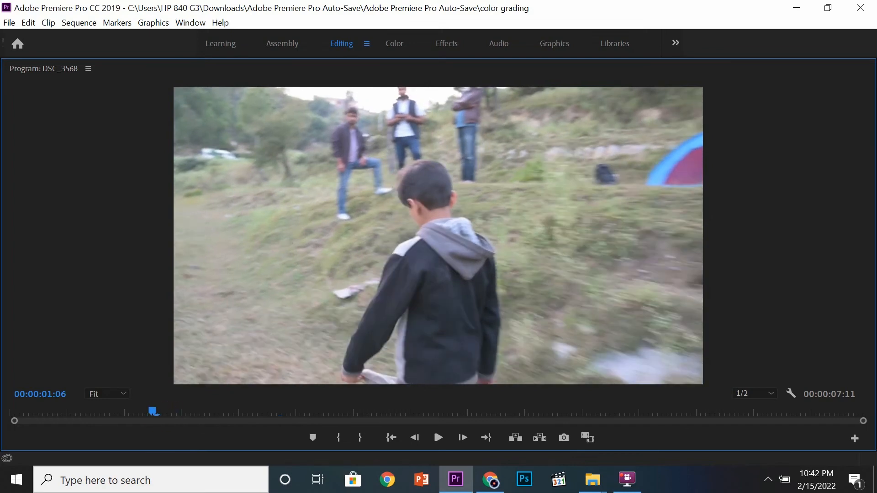
pyautogui.click(160, 412)
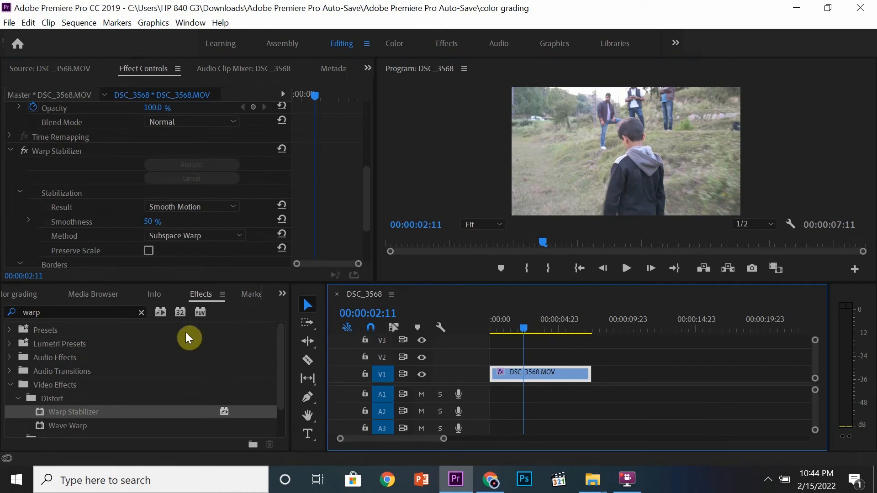
# Create a new 1920×1080 adjustment layer in the Project panel and place it on track V2 above the clip.
pyautogui.click(282, 294)
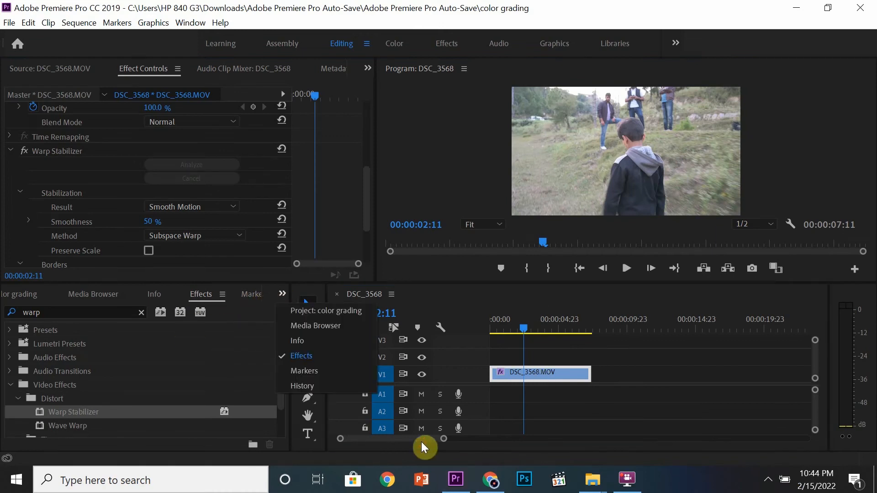
pyautogui.click(311, 307)
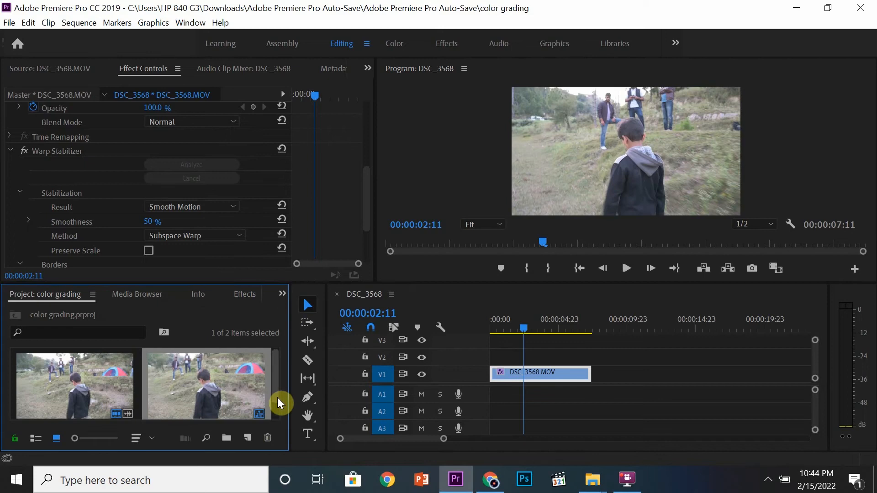
pyautogui.click(248, 437)
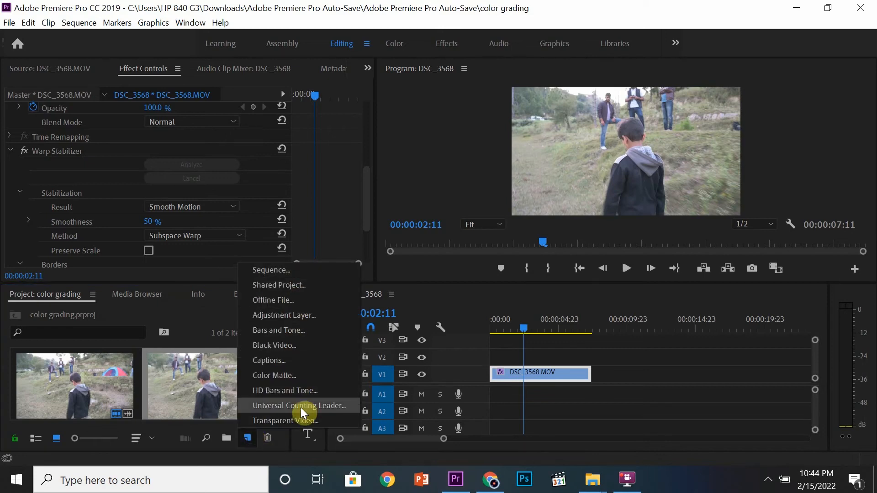
pyautogui.click(284, 315)
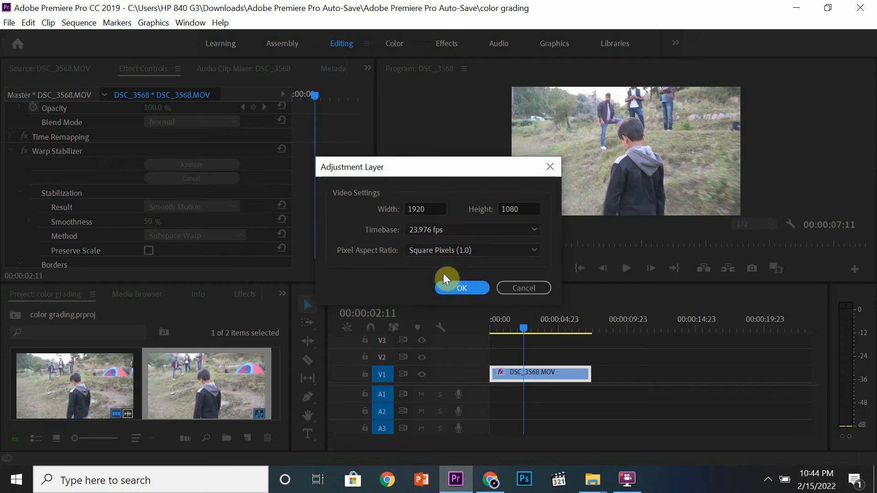
pyautogui.click(456, 292)
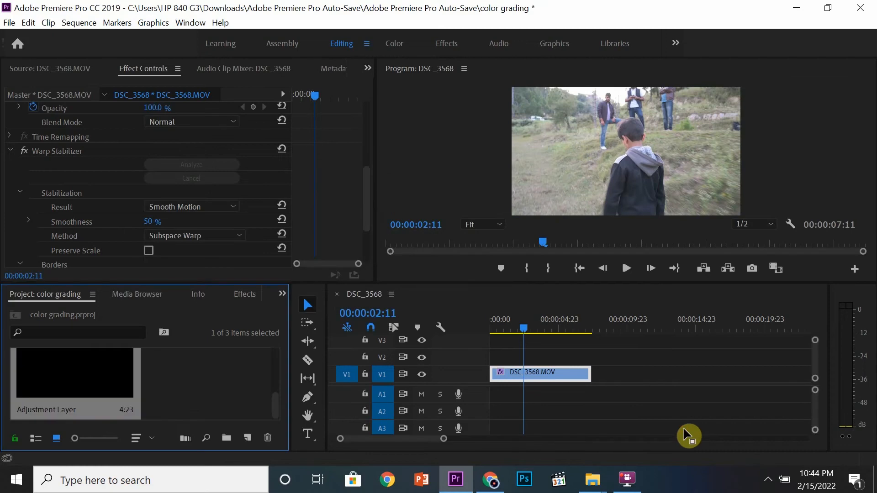
pyautogui.moveTo(88, 384); pyautogui.dragTo(490, 357)
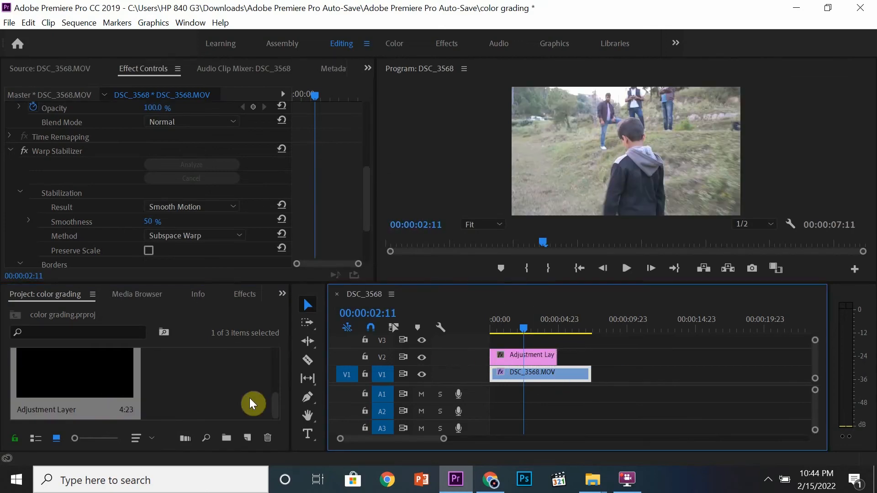
# Rename the adjustment layer in the project as color grade.
pyautogui.click(48, 409)
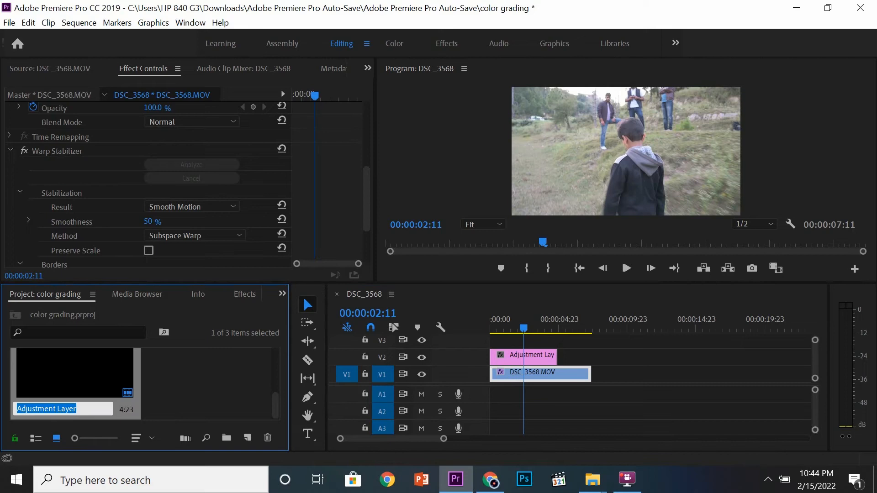
pyautogui.write('color gr')
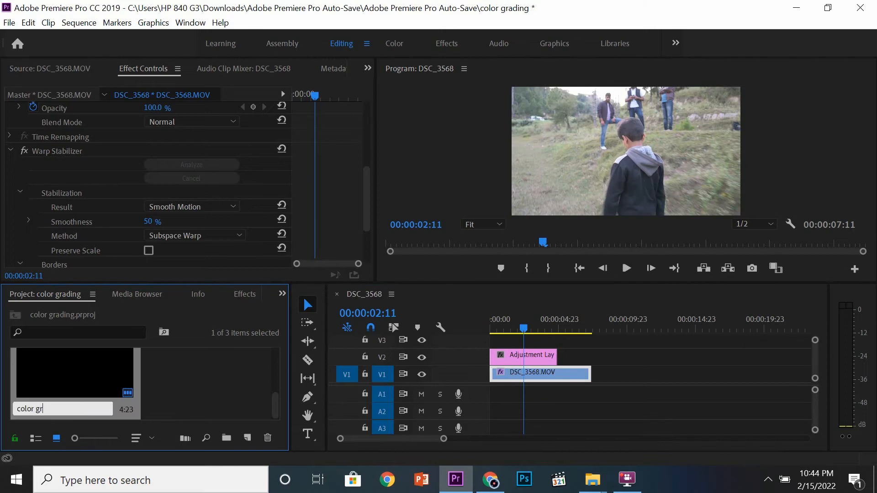
pyautogui.write('ade')
pyautogui.click(207, 393)
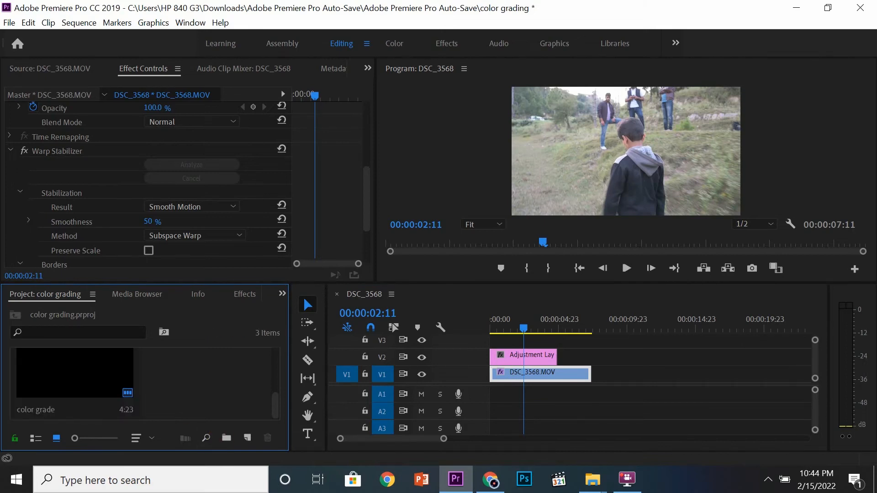
# Lengthen the adjustment layer on the timeline so it extends well past the end of the video clip.
pyautogui.moveTo(523, 326); pyautogui.dragTo(515, 323)
pyautogui.click(577, 339)
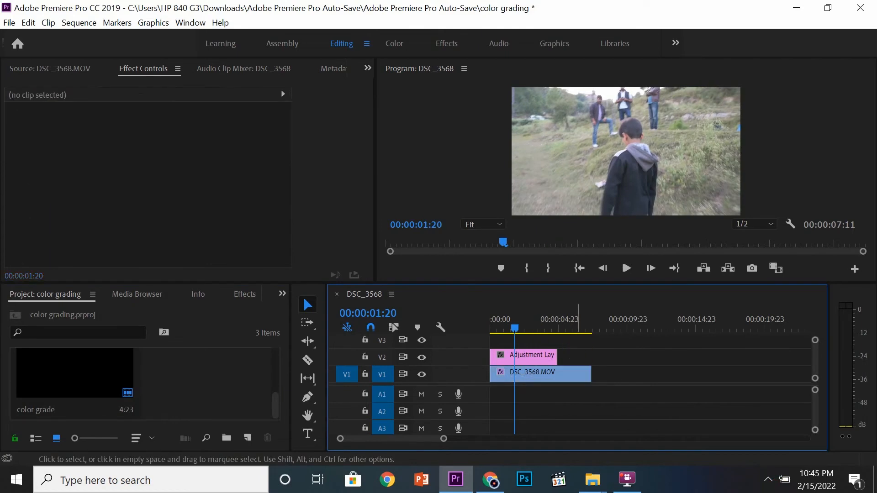
pyautogui.click(524, 326)
pyautogui.click(518, 327)
pyautogui.click(517, 355)
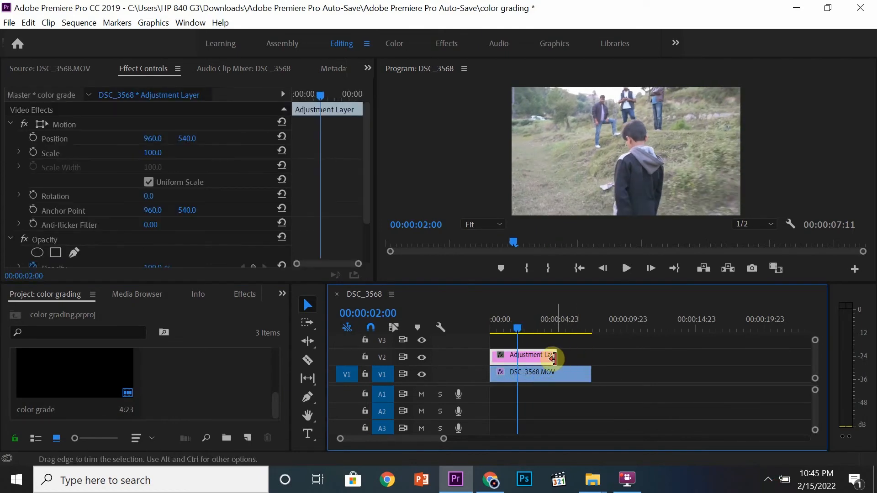
pyautogui.click(556, 357)
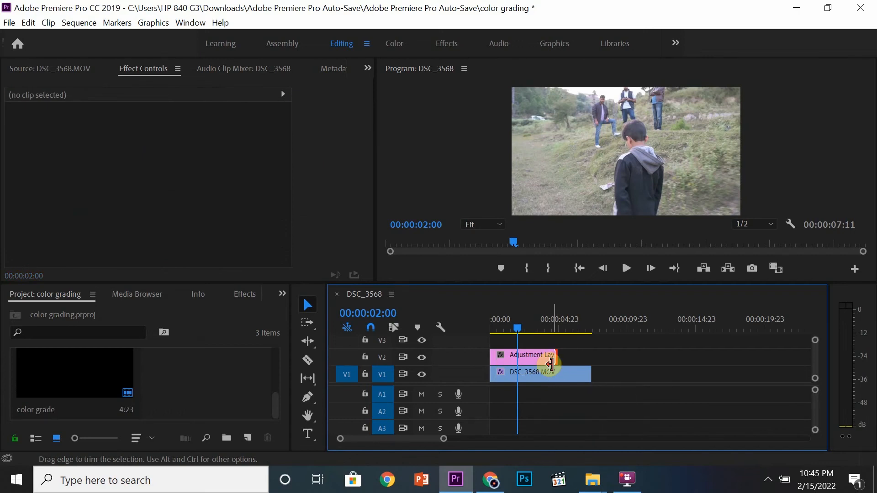
pyautogui.moveTo(554, 354); pyautogui.dragTo(727, 350)
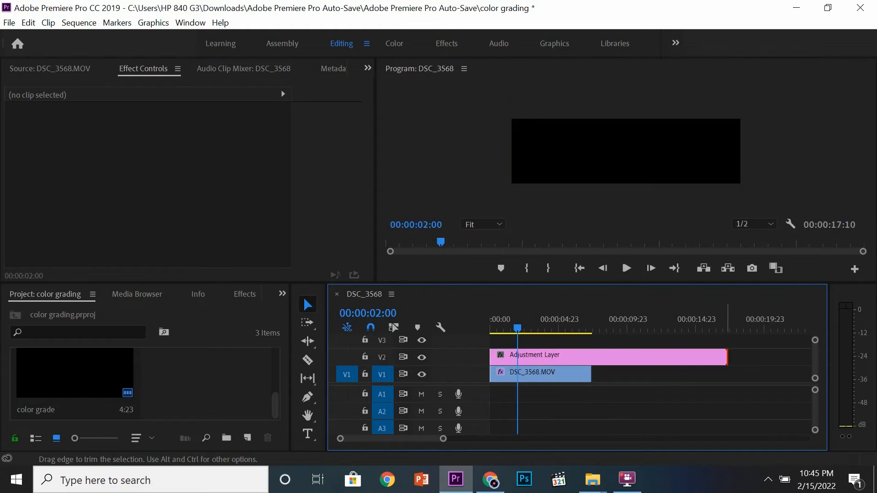
pyautogui.press('-')
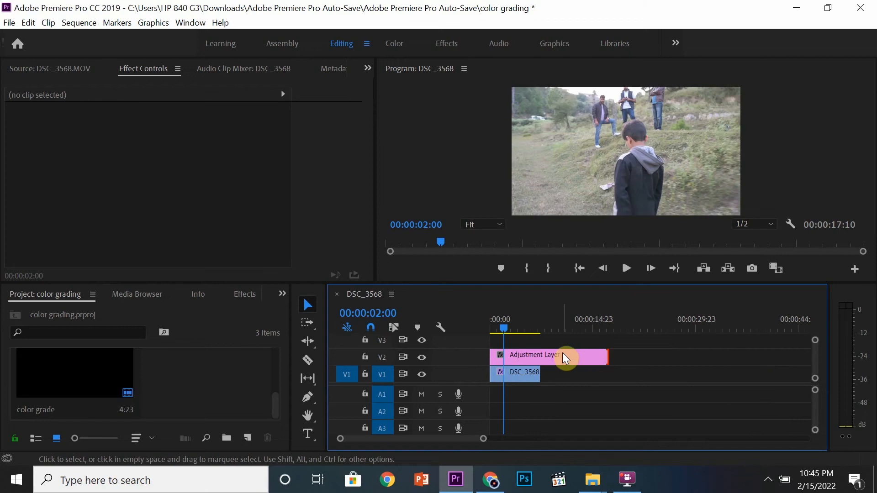
pyautogui.moveTo(565, 358)
pyautogui.moveTo(605, 355)
pyautogui.mouseDown()
pyautogui.moveTo(711, 339)
pyautogui.moveTo(615, 355)
pyautogui.mouseUp()
pyautogui.moveTo(602, 353); pyautogui.dragTo(603, 354)
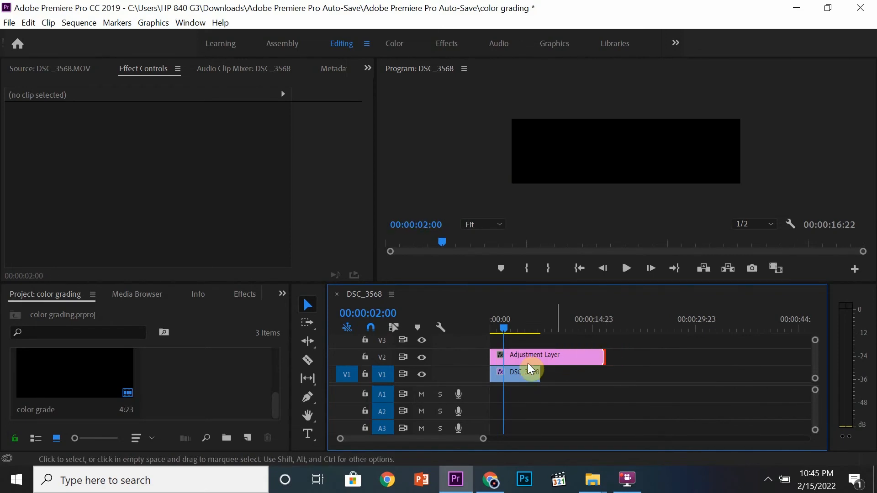
# Switch to the Color workspace to show the Lumetri Color controls for the adjustment layer.
pyautogui.click(528, 360)
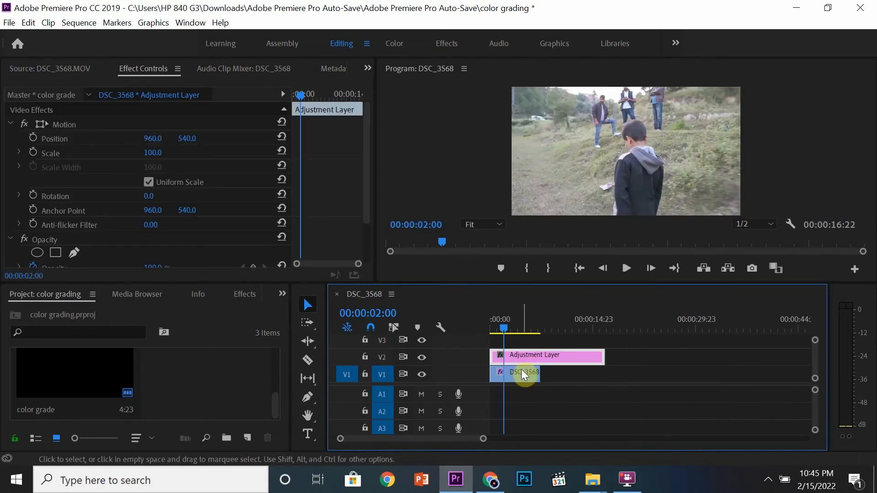
pyautogui.hotkey('shift', '7')
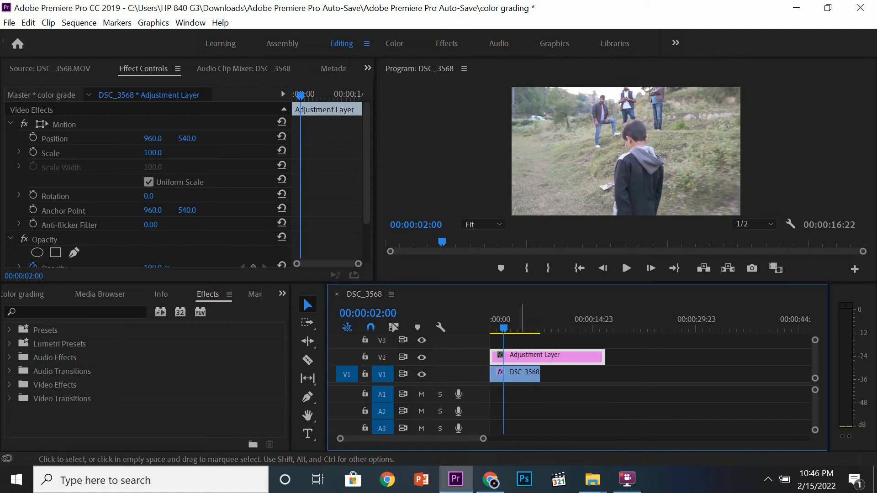
pyautogui.click(392, 48)
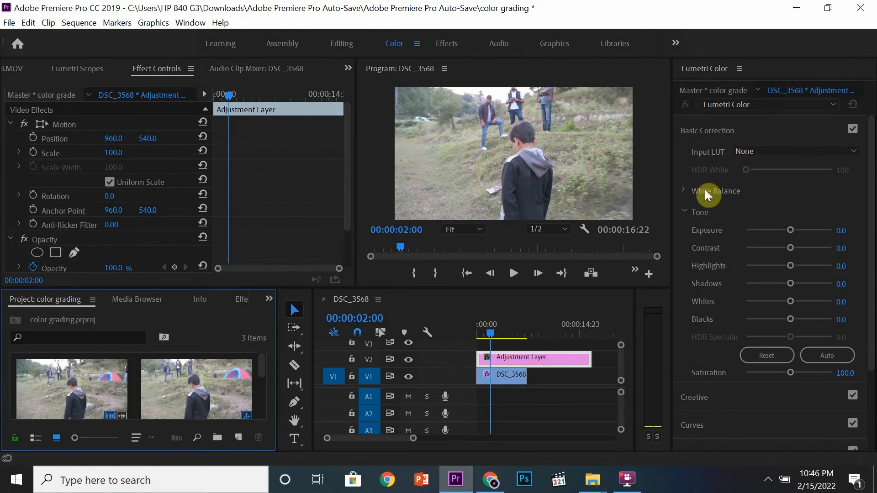
pyautogui.moveTo(871, 242); pyautogui.dragTo(872, 321)
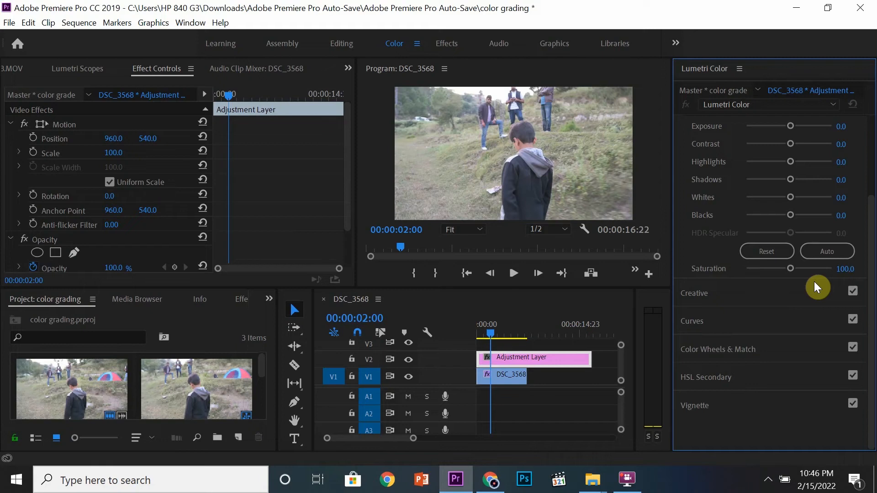
pyautogui.moveTo(867, 190); pyautogui.dragTo(873, 131)
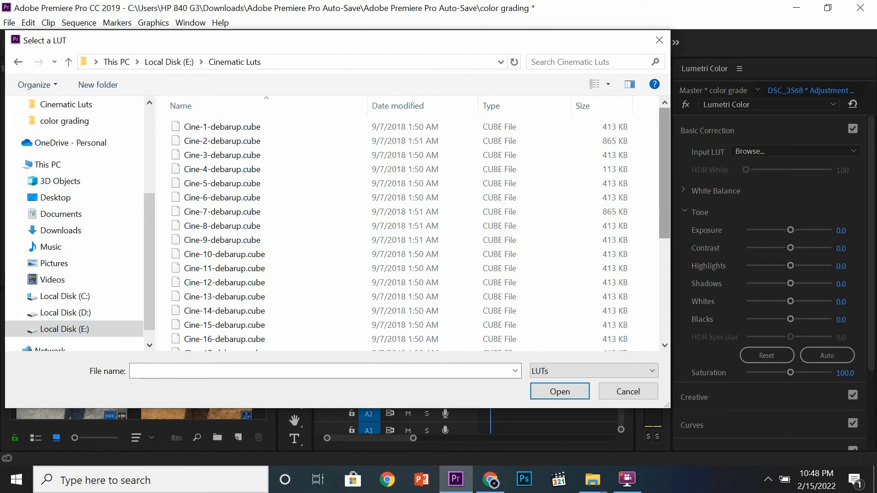
# Load Cine-1-debarup.cube from the Cinematic Luts folder as the Lumetri input LUT.
pyautogui.moveTo(665, 148); pyautogui.dragTo(670, 296)
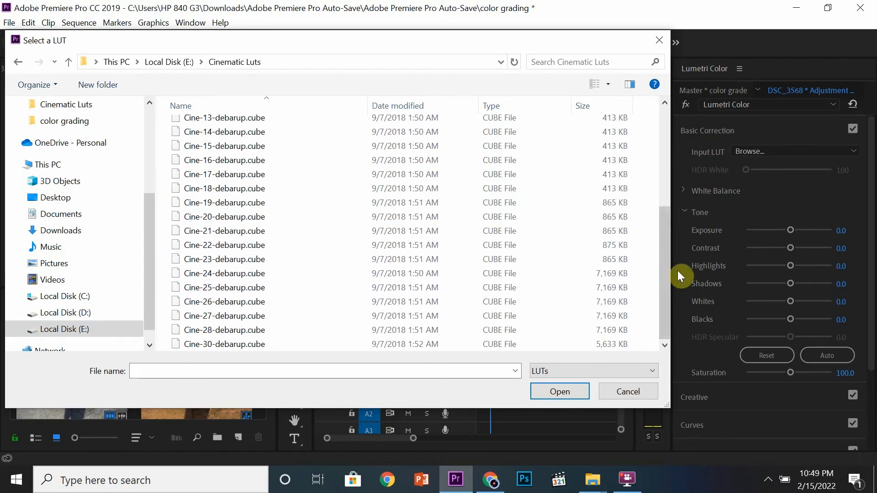
pyautogui.moveTo(664, 293); pyautogui.dragTo(663, 179)
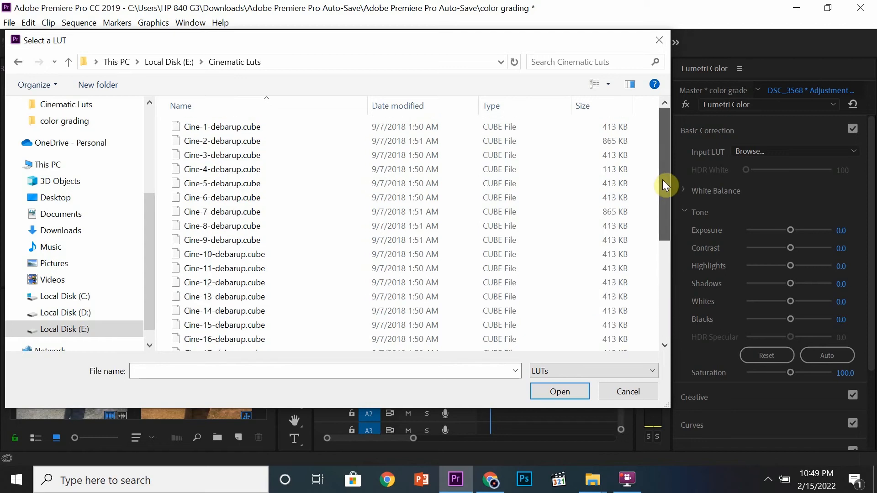
pyautogui.click(332, 127)
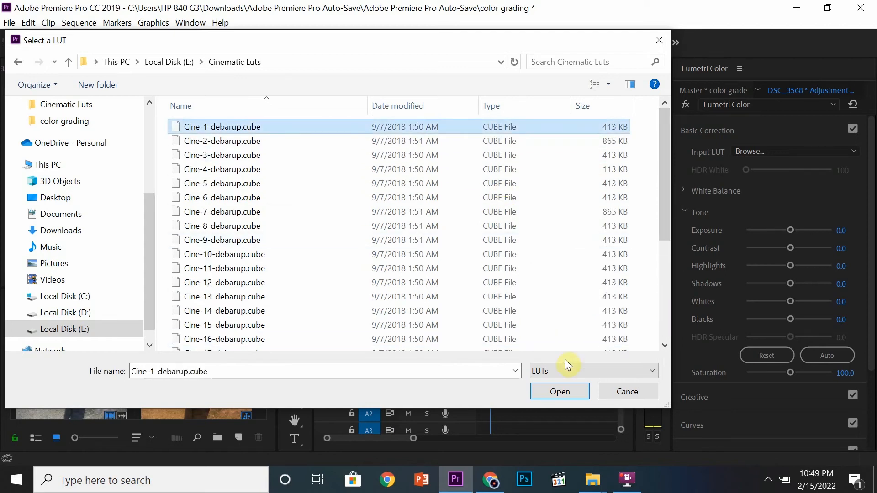
pyautogui.click(562, 392)
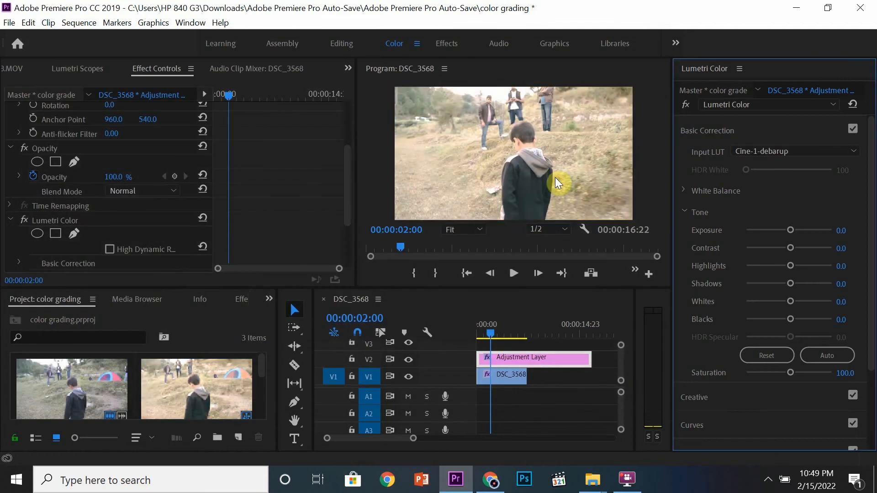
# Replace the input LUT with Cine-2-debarup.cube from the same folder.
pyautogui.click(770, 153)
pyautogui.click(719, 193)
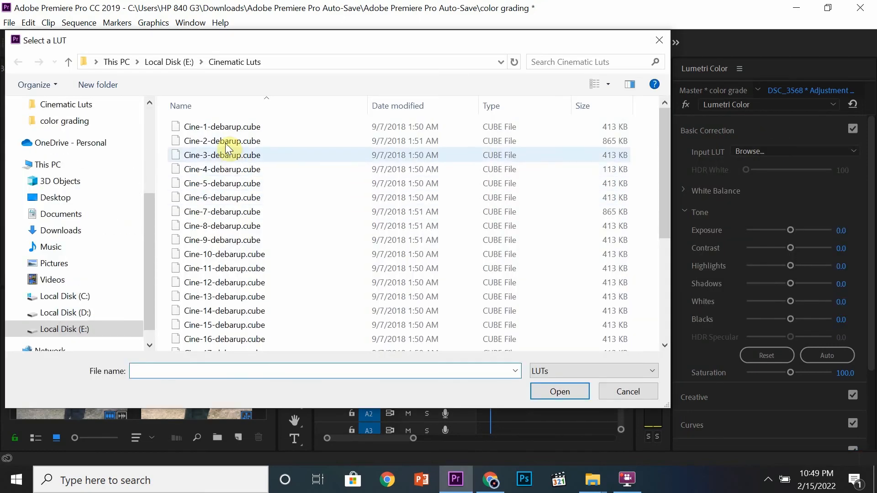
pyautogui.click(230, 141)
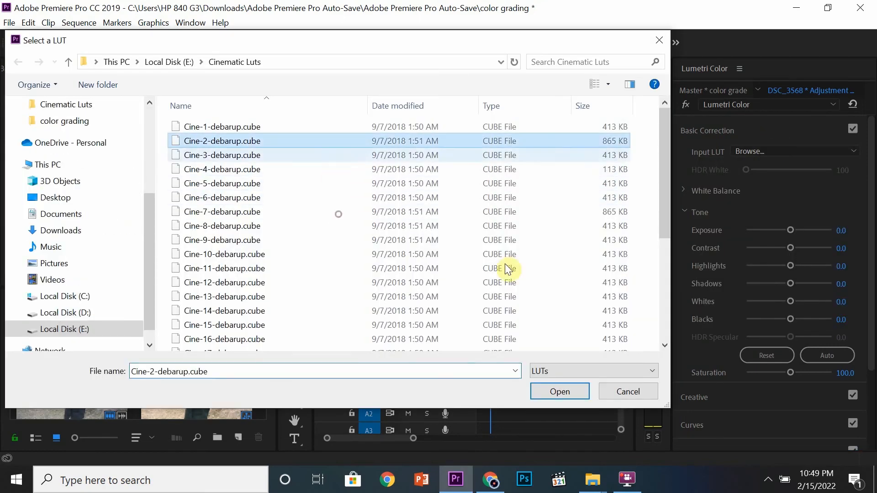
pyautogui.click(575, 389)
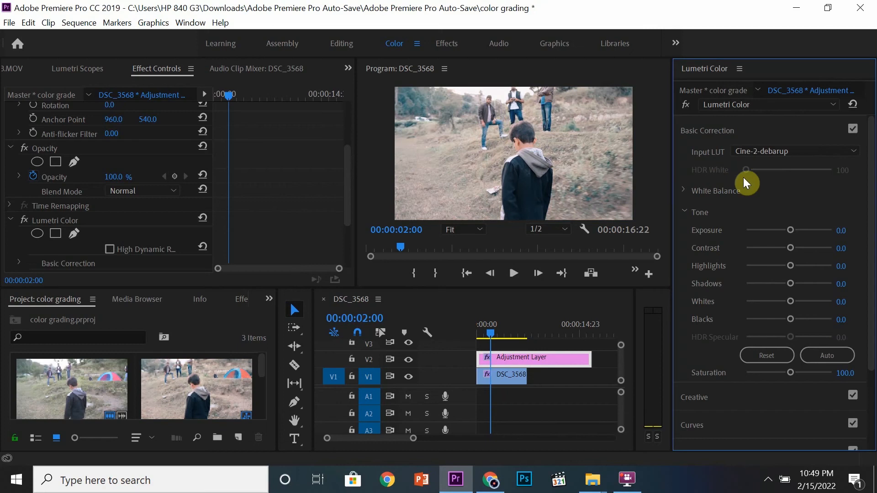
# Replace the input LUT with Cine-3-debarup.cube from the Cinematic Luts folder.
pyautogui.click(736, 150)
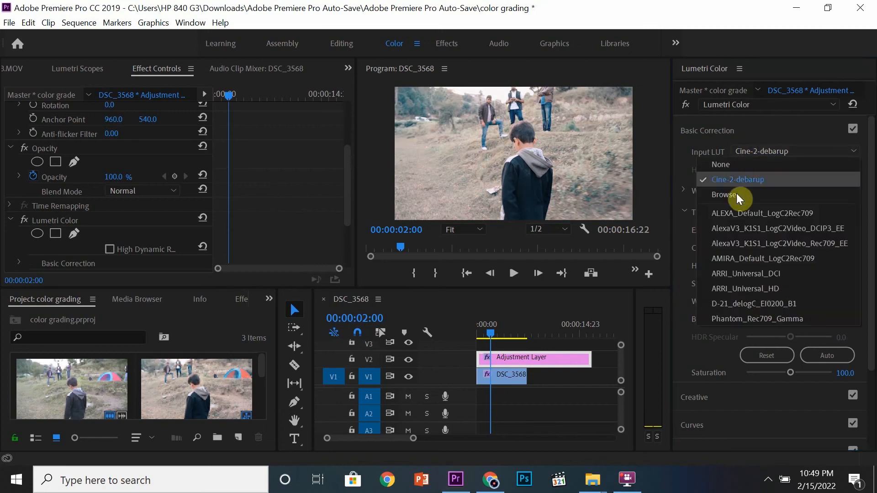
pyautogui.click(725, 194)
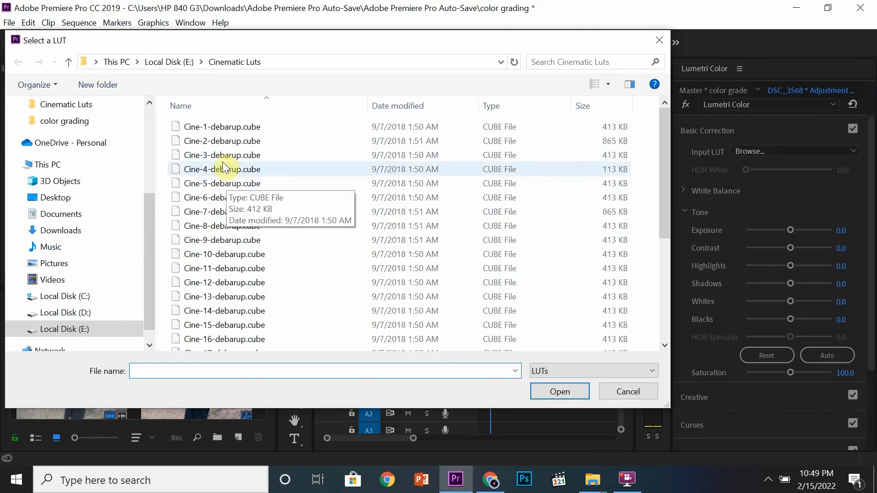
pyautogui.click(224, 155)
pyautogui.click(560, 392)
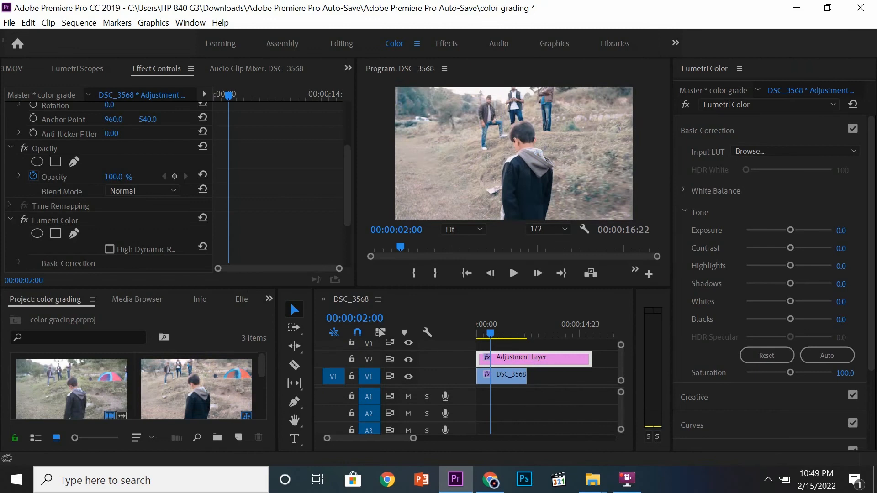
# Replace the input LUT with Cine-4-debarup.cube from the Cinematic Luts folder.
pyautogui.click(762, 152)
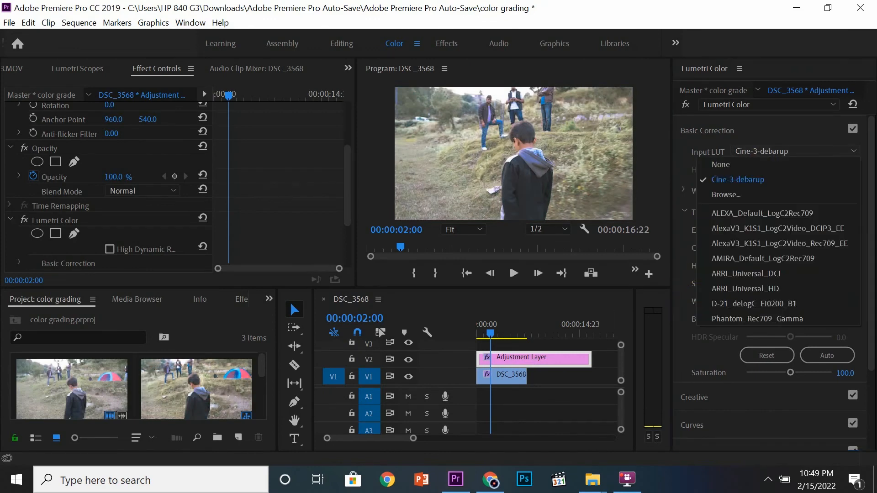
pyautogui.click(726, 194)
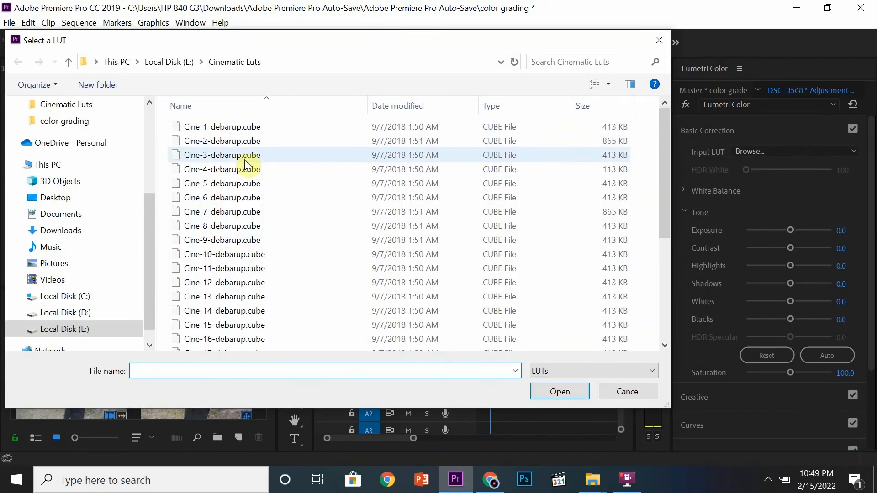
pyautogui.click(245, 169)
pyautogui.click(560, 391)
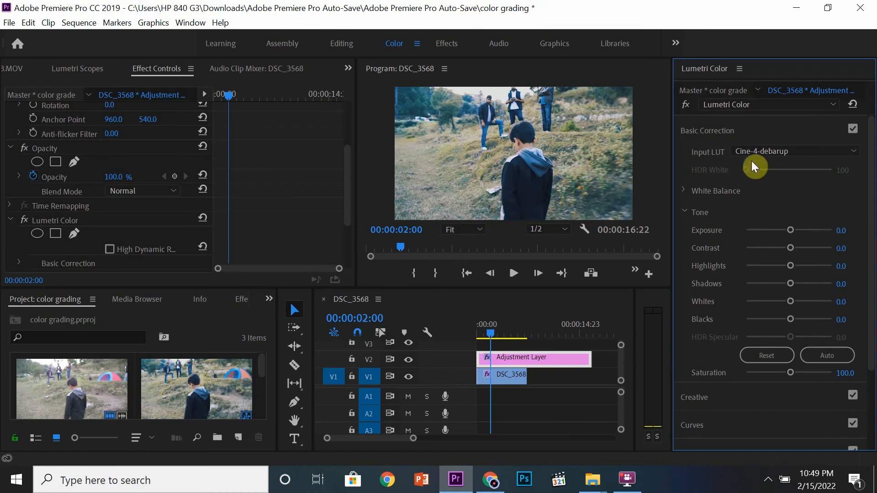
# Save the project while previewing the graded frame in a maximized program monitor.
pyautogui.click(378, 152)
pyautogui.press('`')
pyautogui.hotkey('ctrl', 's')
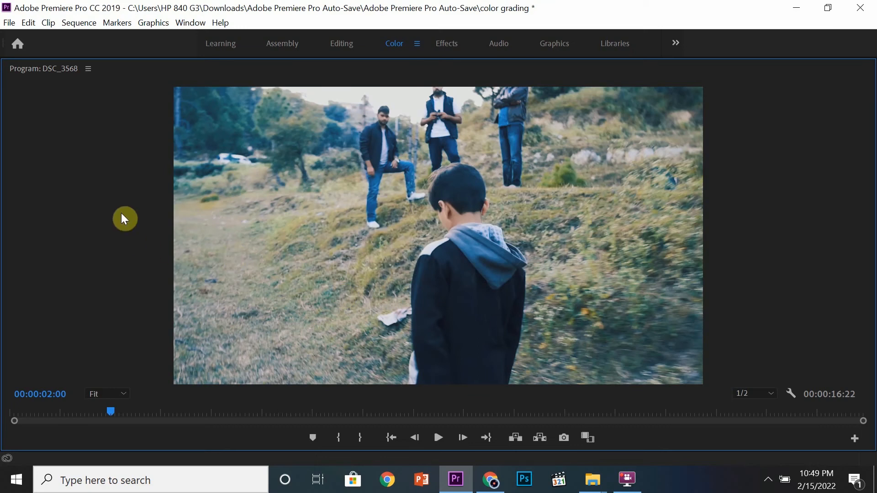
pyautogui.press('`')
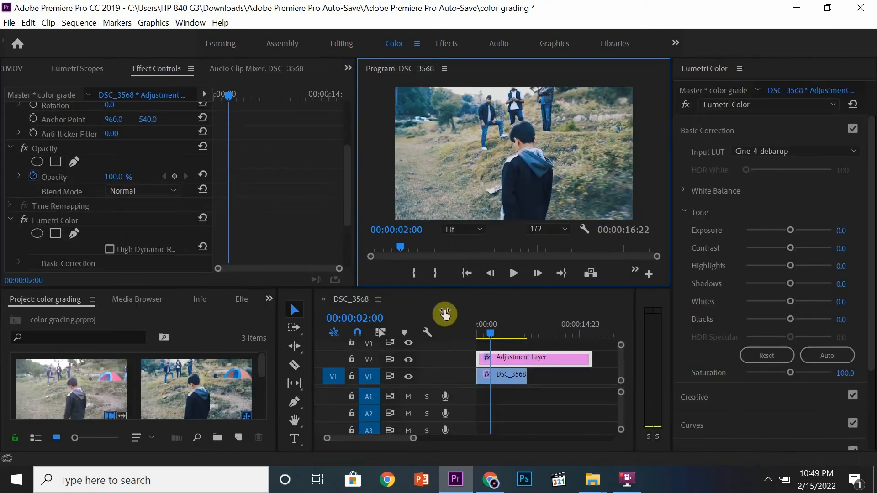
# Toggle the adjustment layer track's visibility repeatedly to compare the graded and ungraded footage.
pyautogui.click(408, 360)
pyautogui.click(408, 360)
pyautogui.click(408, 360)
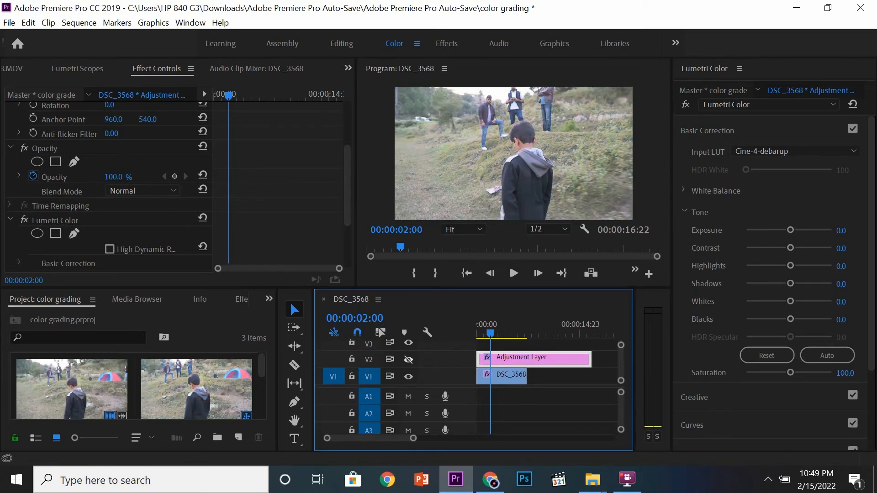
pyautogui.click(408, 360)
pyautogui.click(408, 360)
pyautogui.click(408, 360)
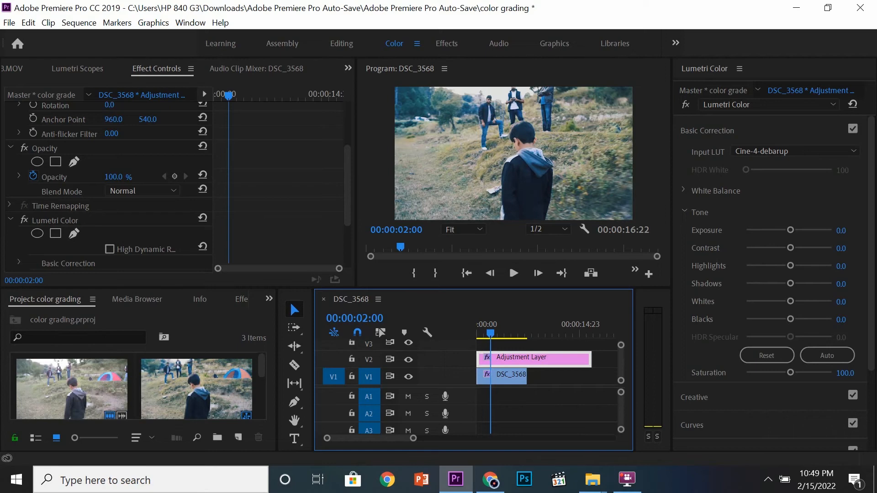
pyautogui.click(408, 360)
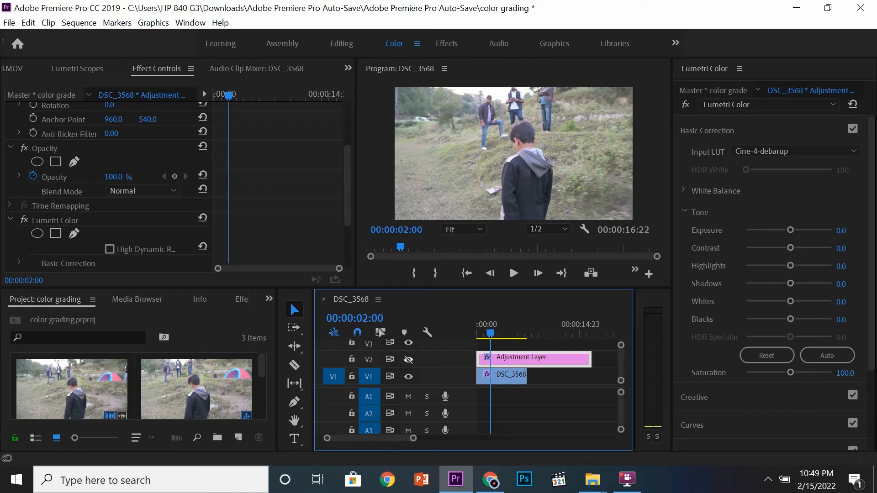
pyautogui.click(408, 360)
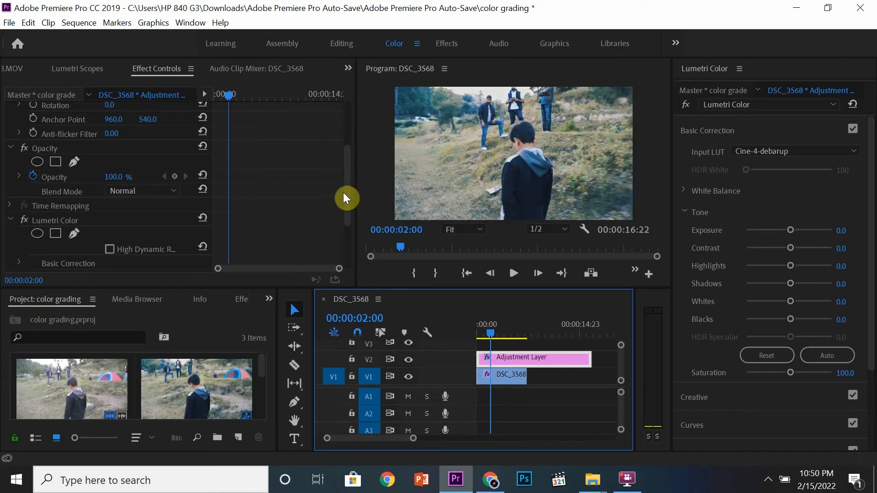
# Preview the graded frame in a maximized program monitor and restore the workspace.
pyautogui.moveTo(344, 189); pyautogui.dragTo(347, 220)
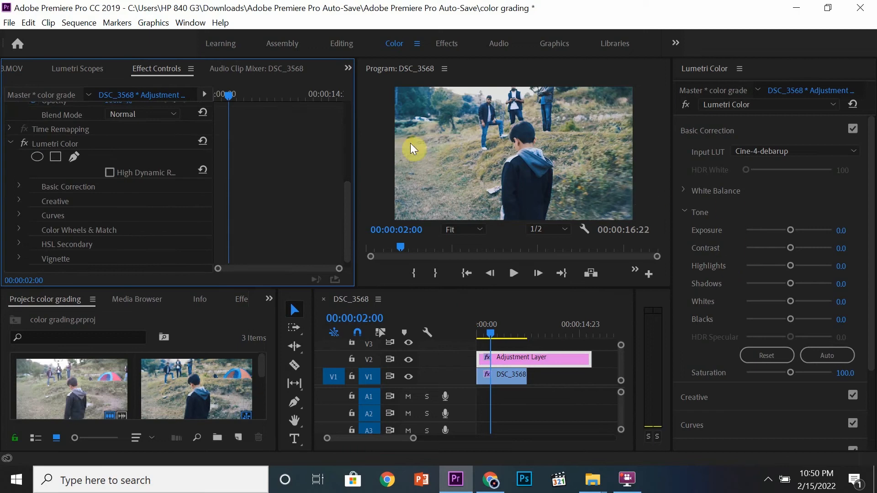
pyautogui.click(554, 215)
pyautogui.press('`')
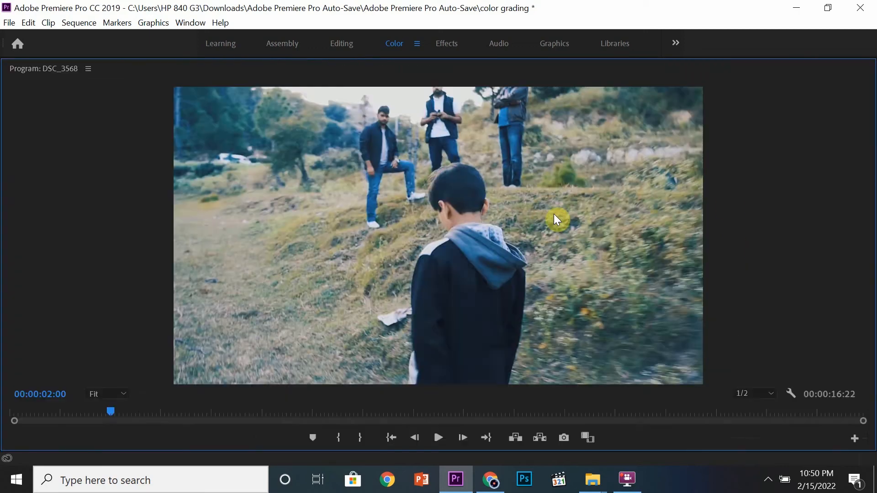
pyautogui.press('`')
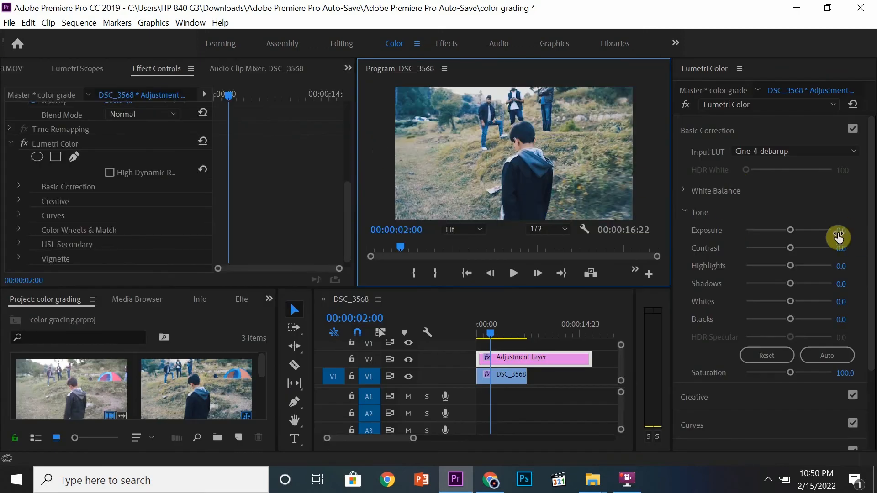
# Expand White Balance and set Temperature to about 9.5 and Tint to about 4.8.
pyautogui.moveTo(871, 217)
pyautogui.mouseDown()
pyautogui.moveTo(871, 226)
pyautogui.moveTo(871, 214)
pyautogui.mouseUp()
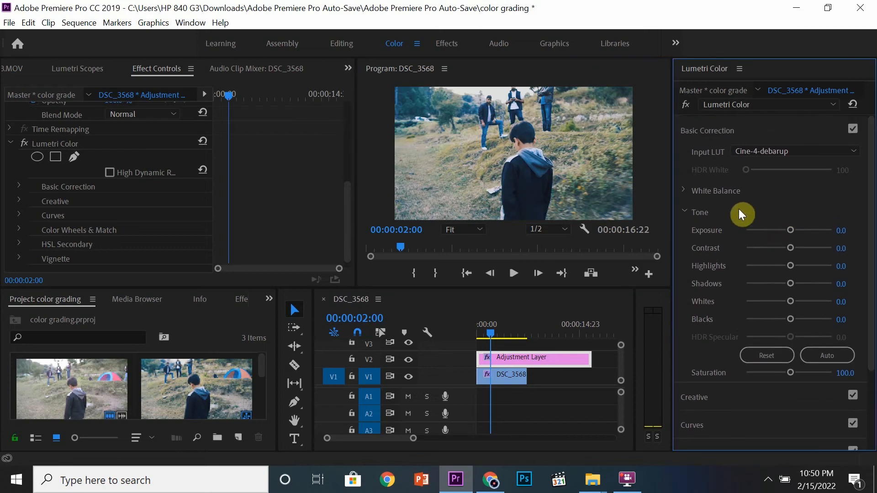
pyautogui.click(684, 190)
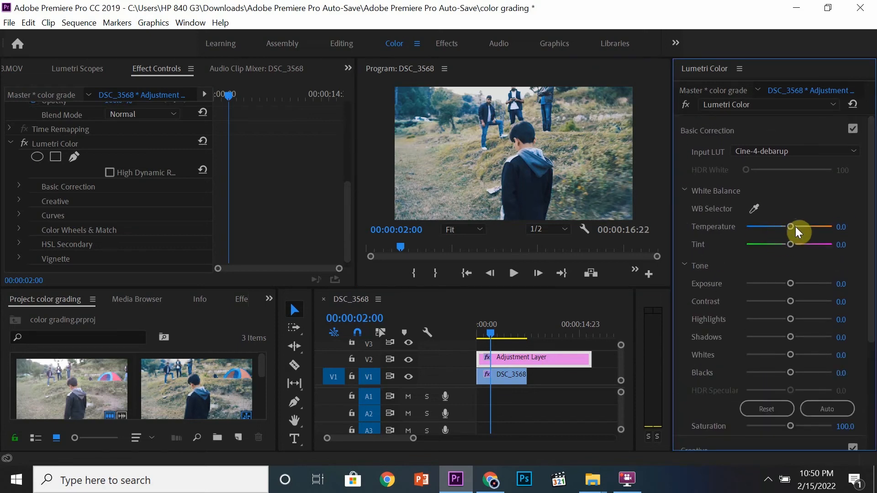
pyautogui.moveTo(790, 226)
pyautogui.mouseDown()
pyautogui.moveTo(747, 226)
pyautogui.moveTo(806, 224)
pyautogui.moveTo(787, 223)
pyautogui.moveTo(798, 226)
pyautogui.mouseUp()
pyautogui.moveTo(792, 245)
pyautogui.mouseDown()
pyautogui.moveTo(823, 240)
pyautogui.moveTo(764, 237)
pyautogui.moveTo(794, 244)
pyautogui.mouseUp()
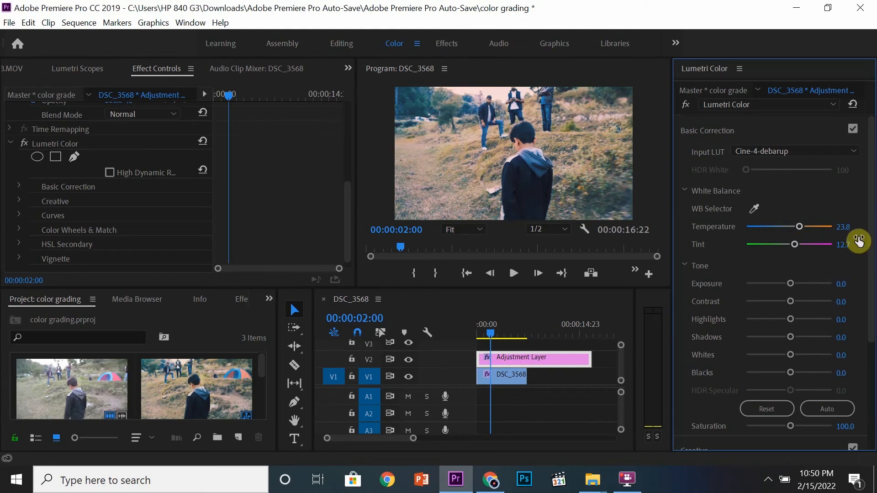
pyautogui.scroll(-1, 867, 243)
pyautogui.moveTo(799, 213); pyautogui.dragTo(792, 230)
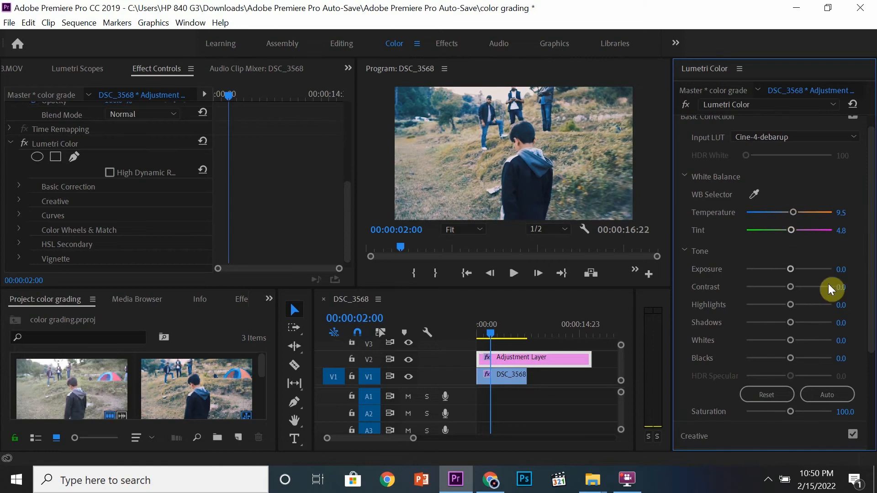
# Adjust the Tone sliders to Exposure -0.1, Contrast 6.3, Highlights -9.5 and Shadows -1.6.
pyautogui.scroll(-1, 794, 251)
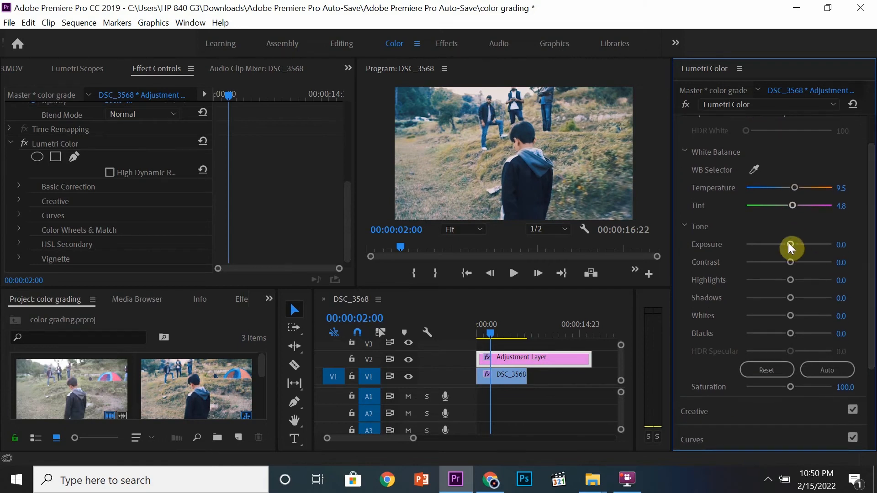
pyautogui.moveTo(789, 244); pyautogui.dragTo(778, 293)
pyautogui.moveTo(779, 295); pyautogui.dragTo(787, 277)
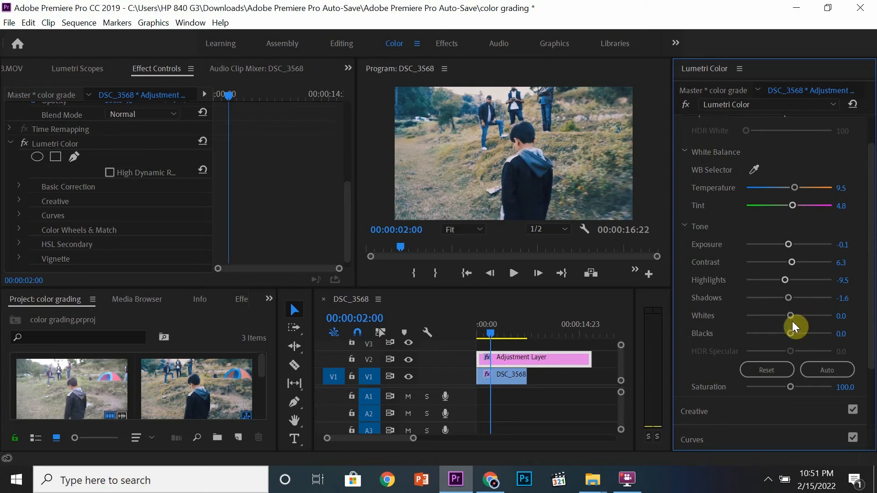
# Try raising the Blacks slider, then set Blacks back to 0.
pyautogui.moveTo(789, 334); pyautogui.dragTo(789, 333)
pyautogui.moveTo(791, 335); pyautogui.dragTo(788, 332)
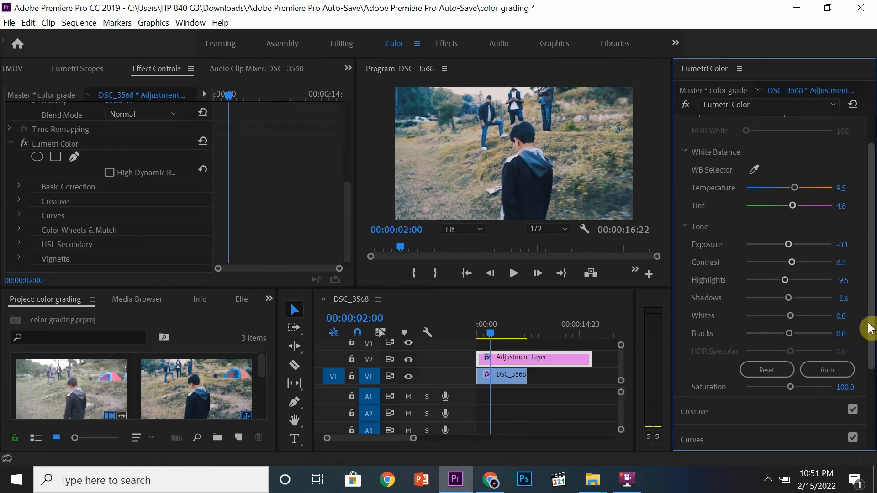
pyautogui.moveTo(788, 333)
pyautogui.mouseDown()
pyautogui.moveTo(824, 332)
pyautogui.moveTo(746, 333)
pyautogui.moveTo(792, 333)
pyautogui.mouseUp()
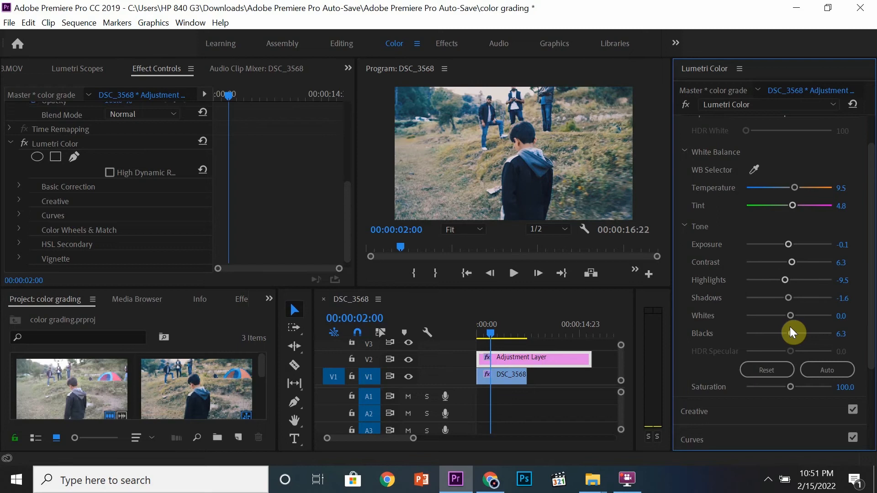
pyautogui.click(840, 334)
pyautogui.write('0')
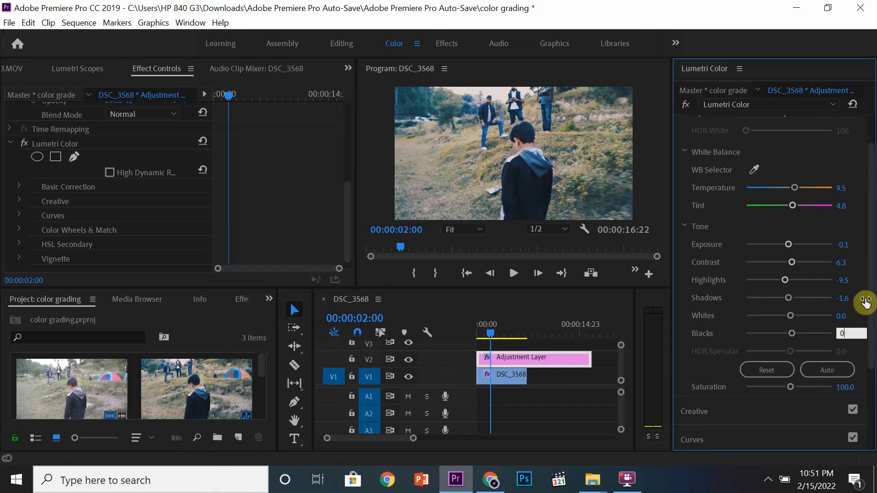
pyautogui.press('Return')
# Try lowering the Whites slider, then set Whites back to 0.
pyautogui.moveTo(790, 316); pyautogui.dragTo(767, 319)
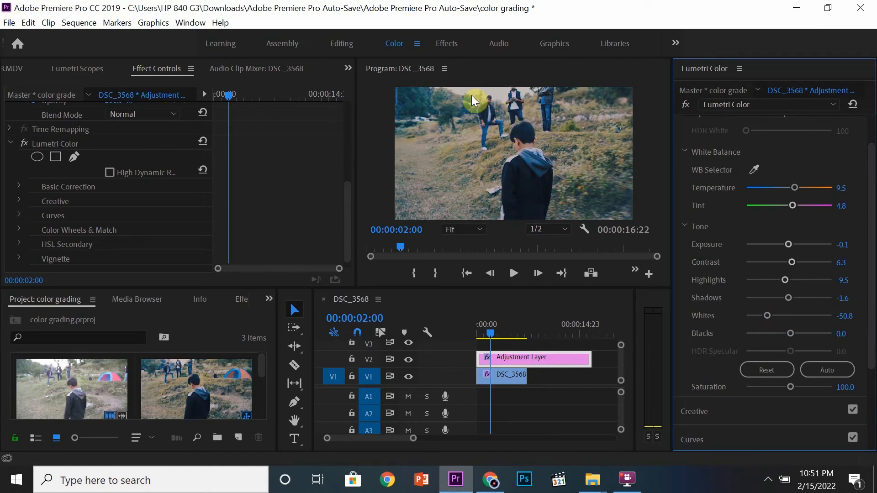
pyautogui.moveTo(765, 314); pyautogui.dragTo(787, 314)
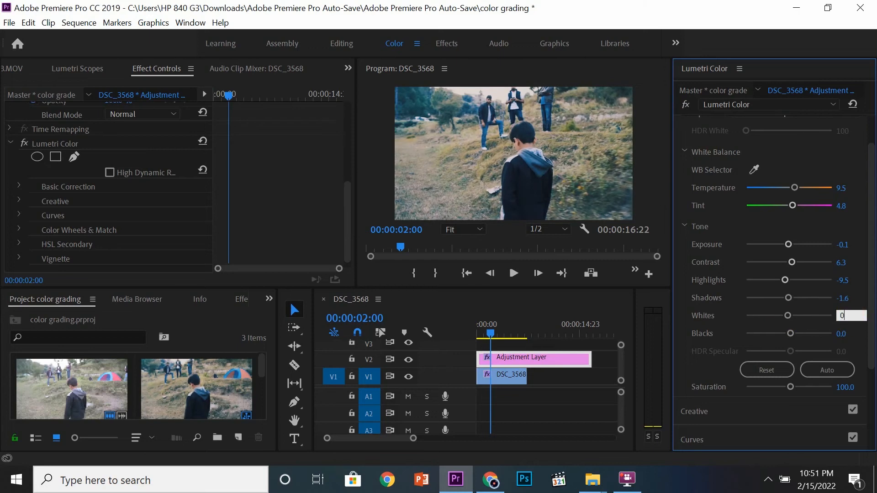
pyautogui.press('Return')
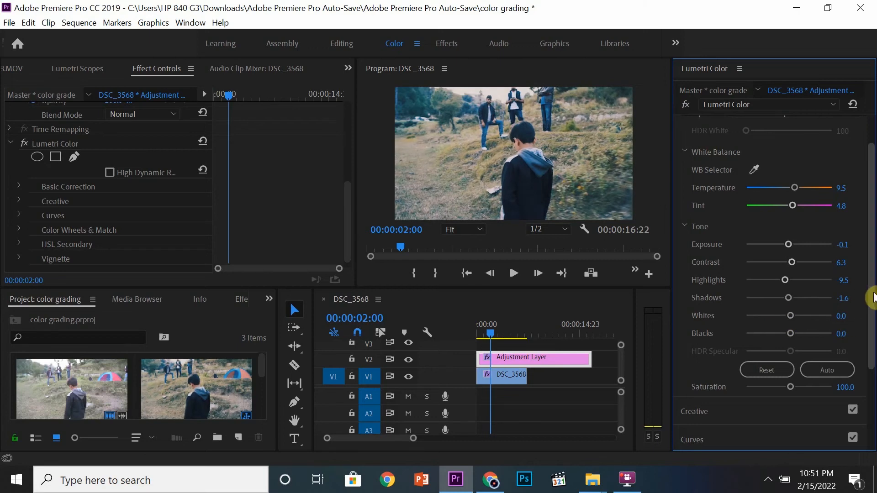
# Raise the basic correction Saturation to about 103.2.
pyautogui.moveTo(872, 298); pyautogui.dragTo(872, 348)
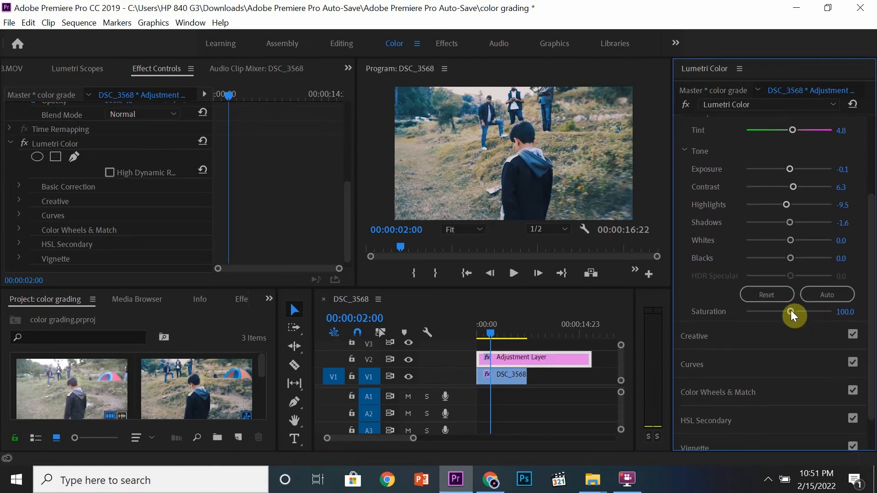
pyautogui.moveTo(791, 310)
pyautogui.mouseDown()
pyautogui.moveTo(804, 311)
pyautogui.moveTo(790, 312)
pyautogui.mouseUp()
pyautogui.scroll(-2, 867, 310)
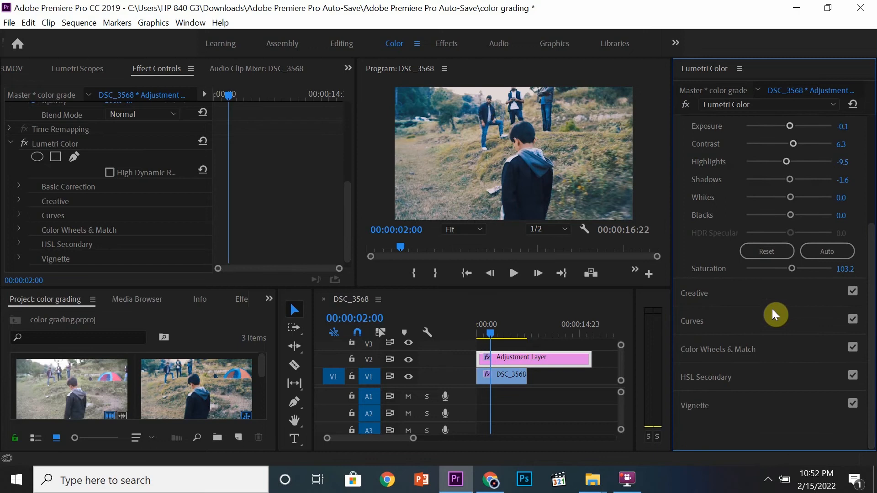
# Expand the Creative section and apply the SL GOLD ORANGE look.
pyautogui.click(775, 294)
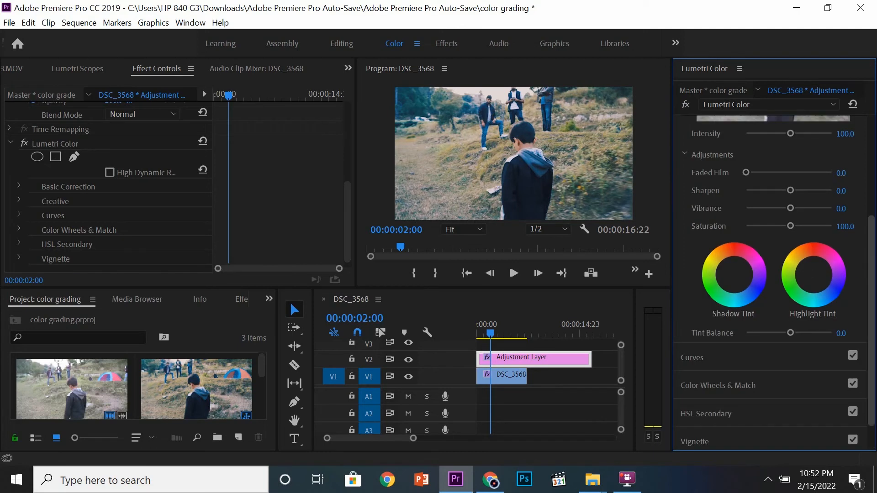
pyautogui.moveTo(871, 265); pyautogui.dragTo(870, 170)
pyautogui.click(757, 181)
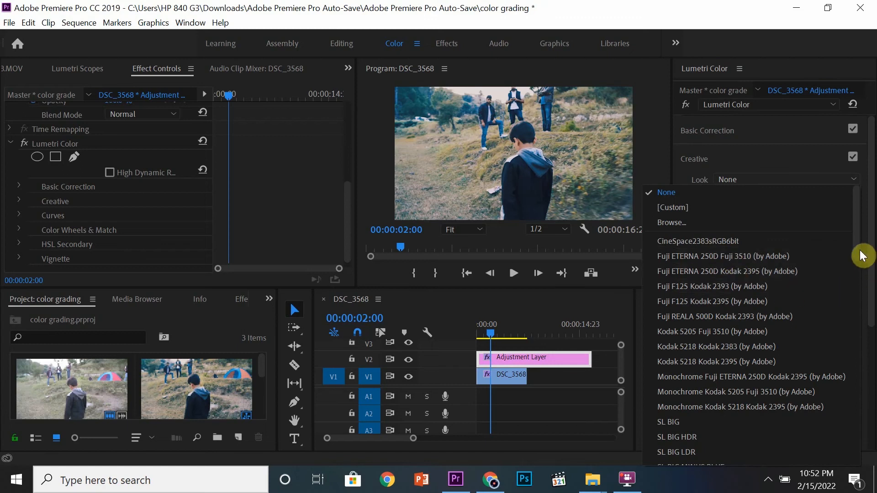
pyautogui.moveTo(863, 256); pyautogui.dragTo(863, 410)
pyautogui.click(747, 311)
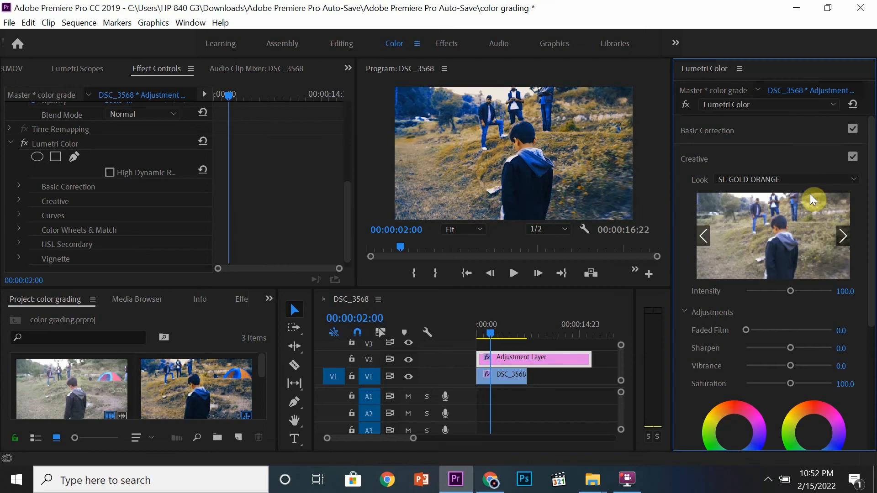
# Lower the Creative look Intensity to about 57.1.
pyautogui.moveTo(871, 211); pyautogui.dragTo(871, 214)
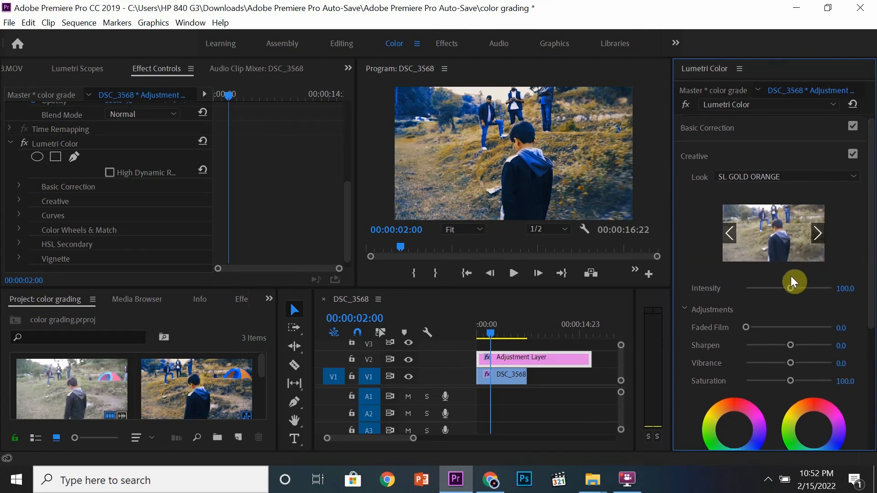
pyautogui.moveTo(790, 288); pyautogui.dragTo(771, 288)
pyautogui.moveTo(871, 262); pyautogui.dragTo(871, 303)
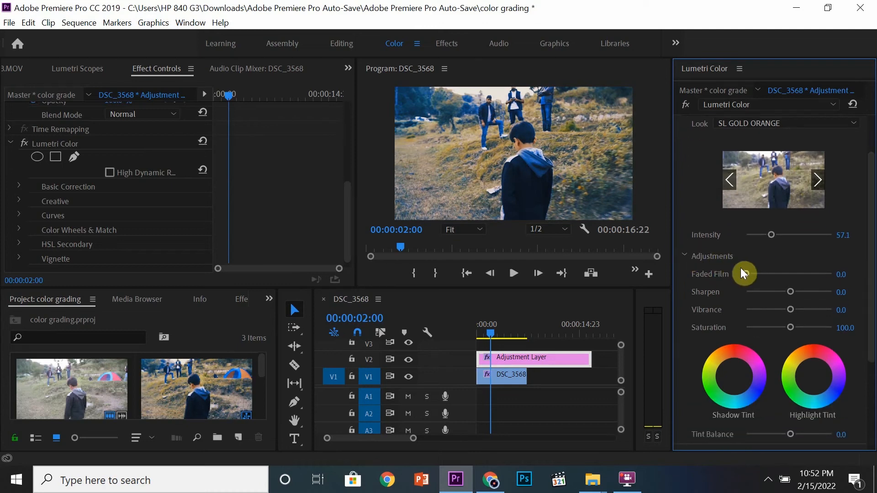
pyautogui.moveTo(741, 268)
pyautogui.mouseDown()
pyautogui.moveTo(803, 271)
pyautogui.moveTo(736, 270)
pyautogui.mouseUp()
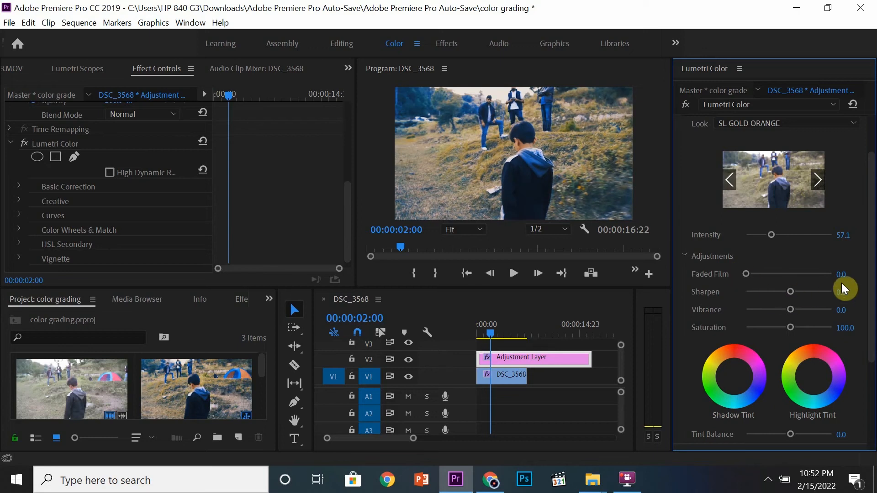
pyautogui.scroll(-1, 871, 289)
pyautogui.moveTo(872, 285); pyautogui.dragTo(875, 287)
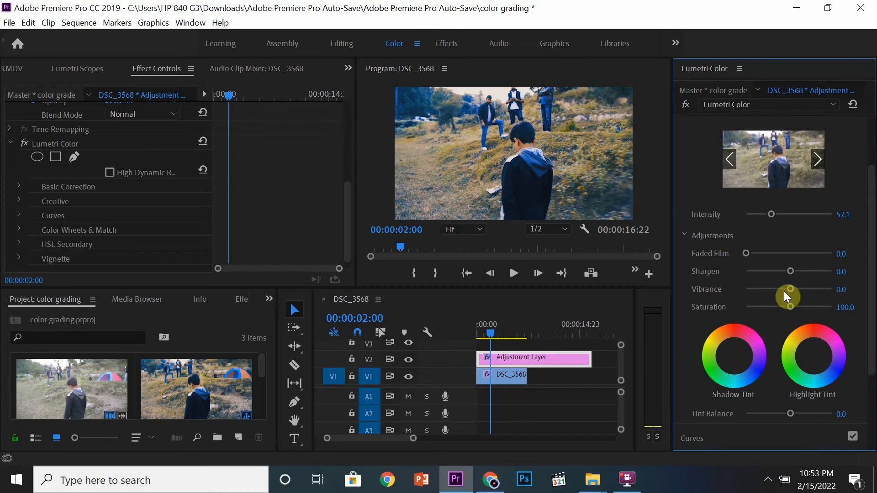
pyautogui.scroll(-4, 865, 286)
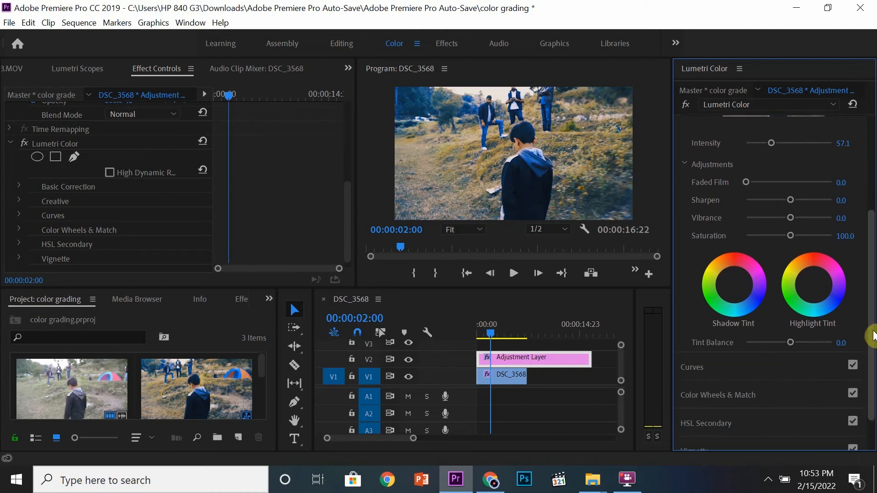
pyautogui.scroll(-1, 864, 332)
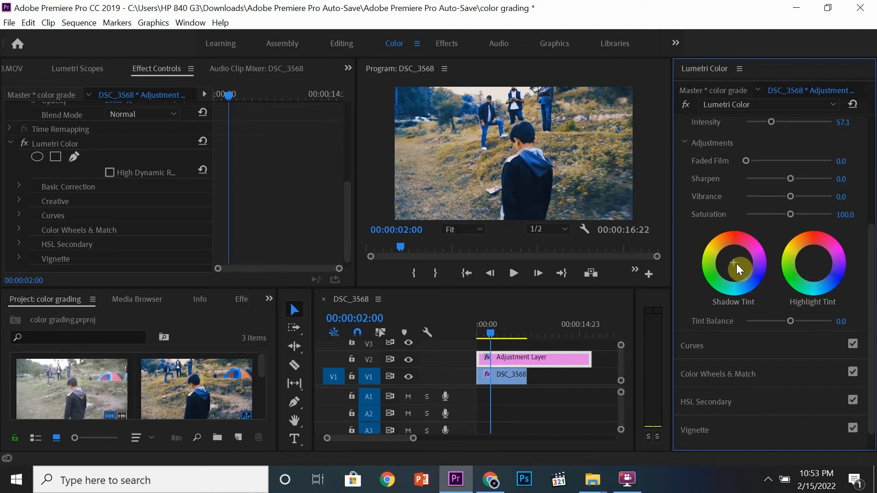
# Try nudging the Shadow Tint and Highlight Tint wheels in the Creative adjustments.
pyautogui.moveTo(733, 262); pyautogui.dragTo(749, 271)
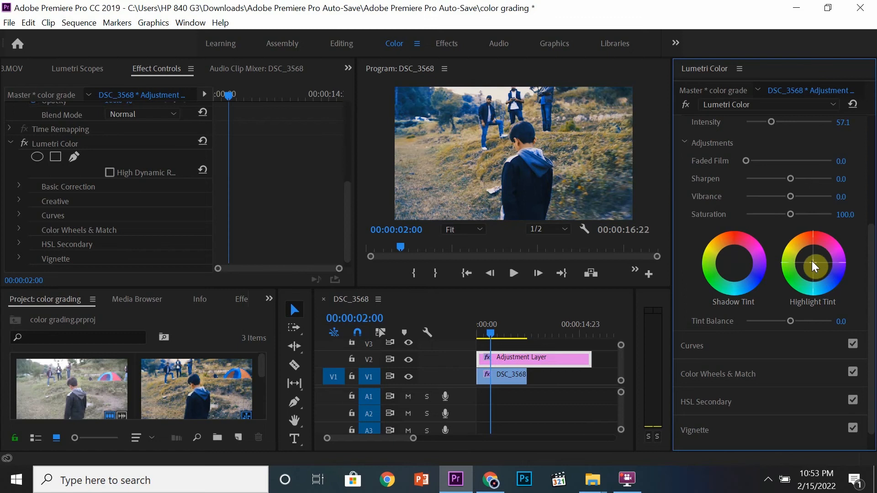
pyautogui.moveTo(816, 267)
pyautogui.mouseDown()
pyautogui.moveTo(806, 262)
pyautogui.moveTo(821, 268)
pyautogui.mouseUp()
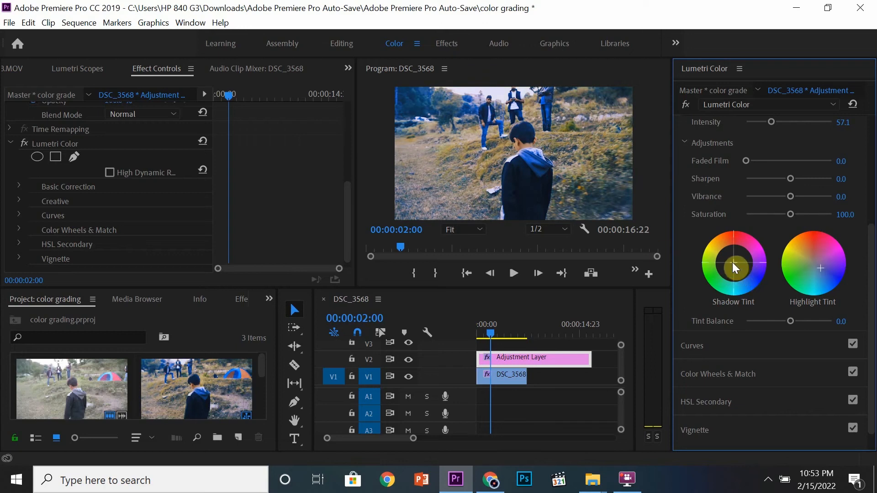
pyautogui.moveTo(732, 266); pyautogui.dragTo(731, 259)
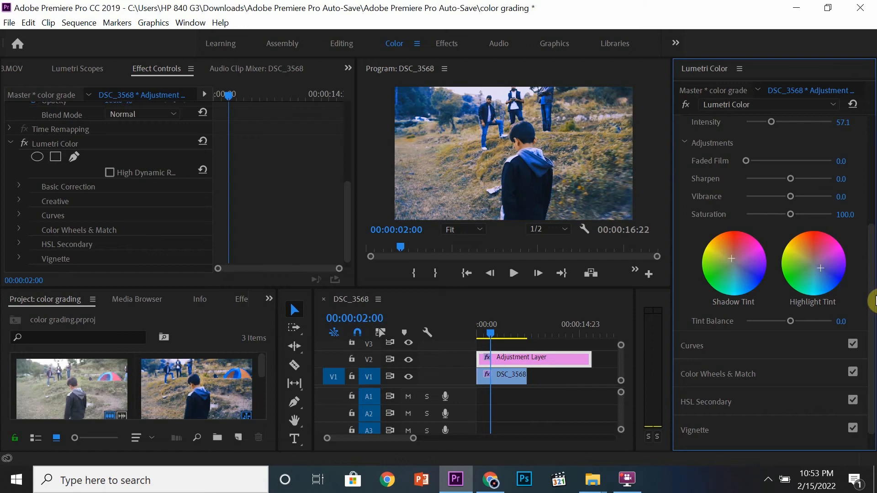
# Open the Curves section with its RGB Curves graph and save the project.
pyautogui.scroll(-1, 870, 302)
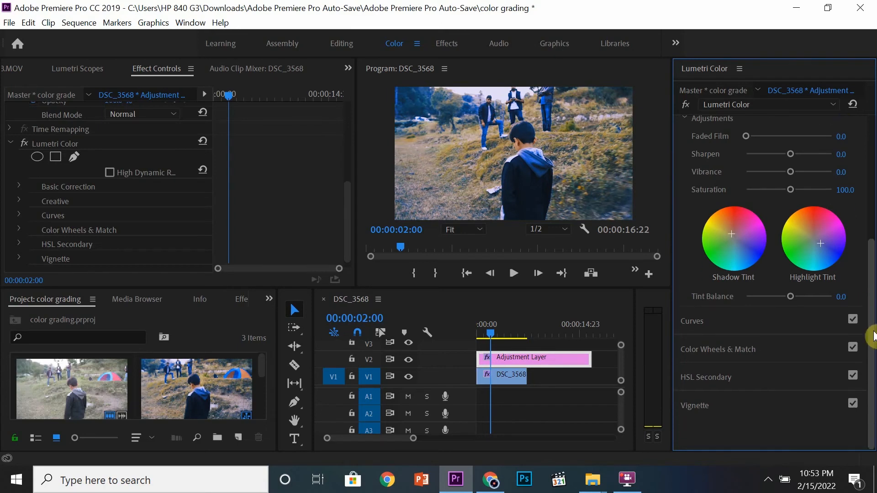
pyautogui.click(778, 324)
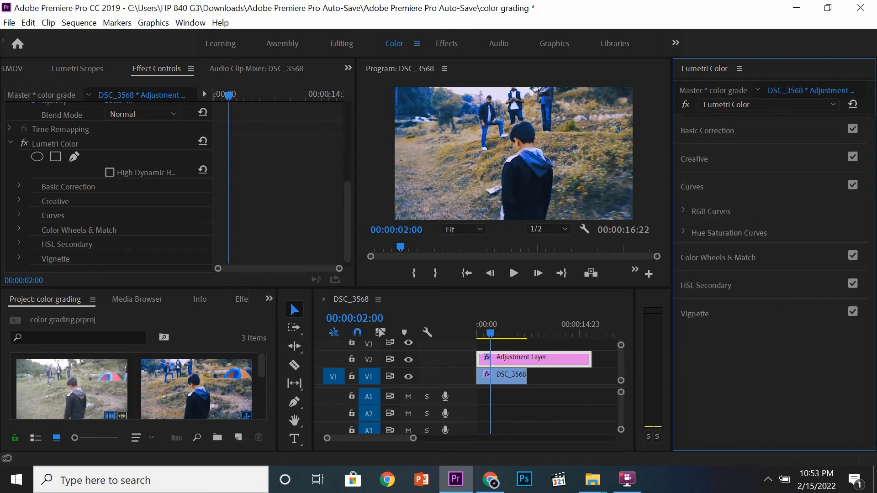
pyautogui.click(684, 210)
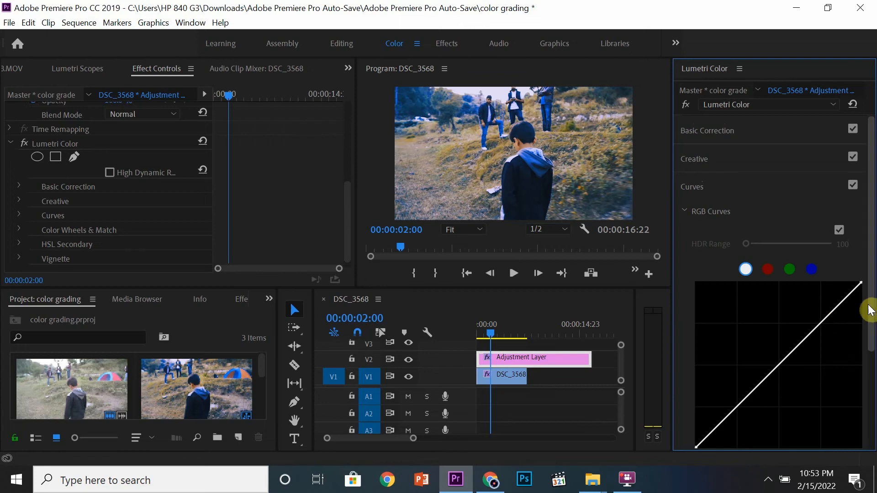
pyautogui.scroll(-2, 866, 307)
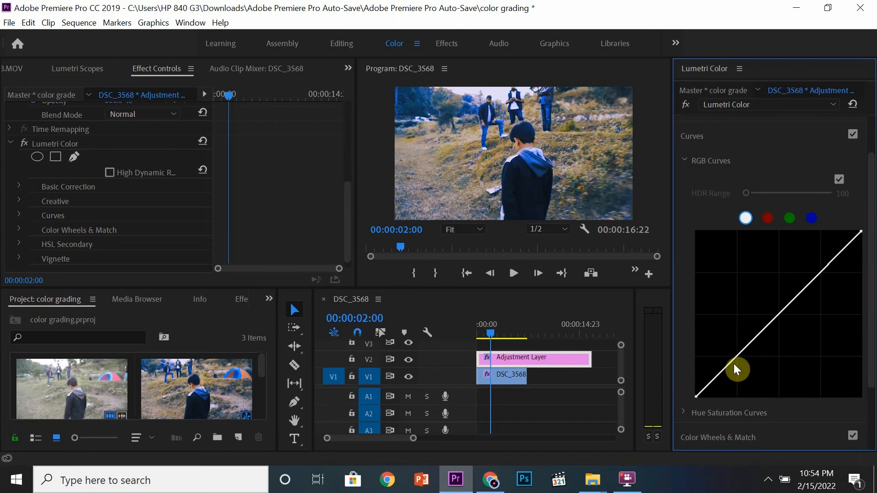
pyautogui.hotkey('ctrl', 's')
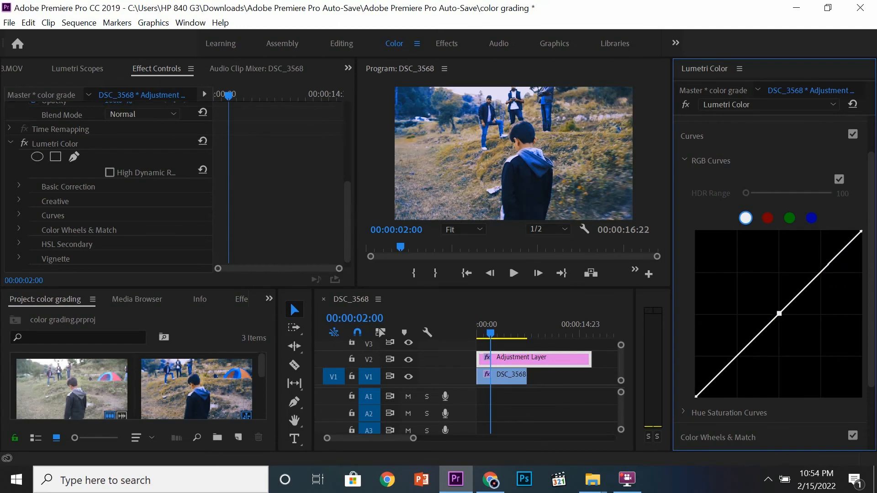
# Try shaping an S-curve on the master RGB curve, then reset the curve.
pyautogui.moveTo(781, 324)
pyautogui.mouseDown()
pyautogui.moveTo(771, 310)
pyautogui.moveTo(789, 319)
pyautogui.mouseUp()
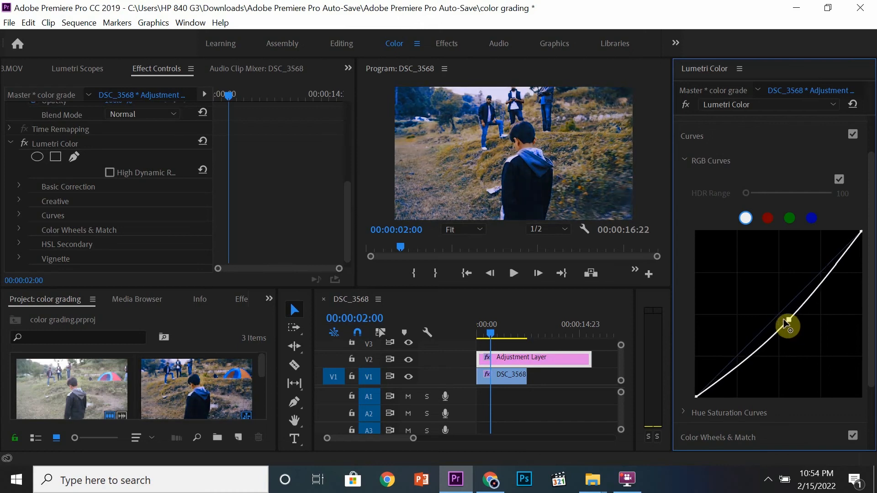
pyautogui.click(732, 371)
pyautogui.moveTo(733, 373); pyautogui.dragTo(728, 367)
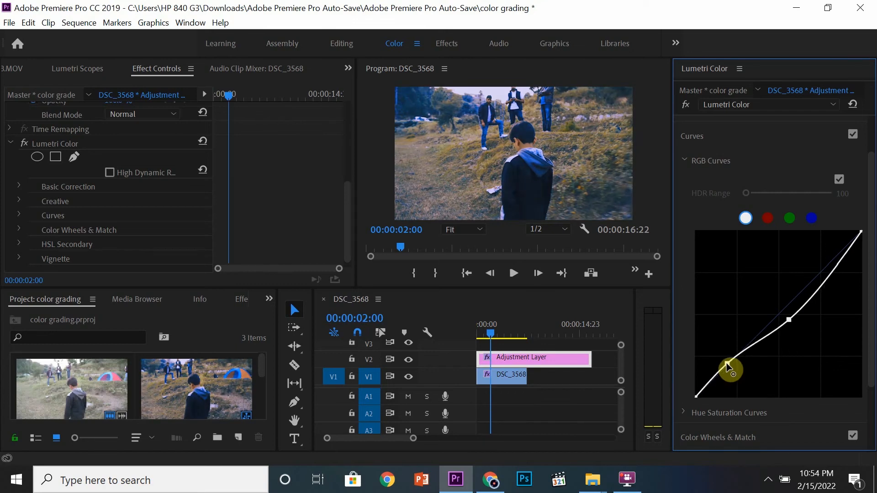
pyautogui.moveTo(727, 364); pyautogui.dragTo(729, 364)
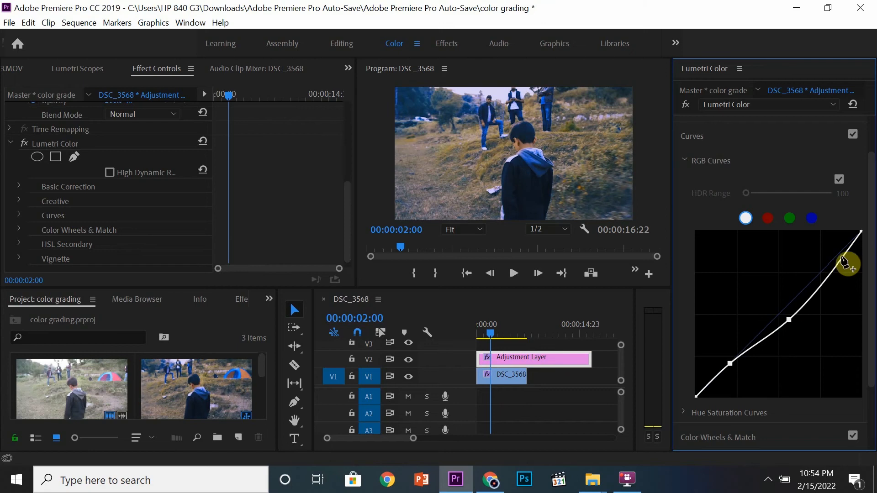
pyautogui.moveTo(844, 264)
pyautogui.mouseDown()
pyautogui.moveTo(850, 274)
pyautogui.moveTo(833, 259)
pyautogui.mouseUp()
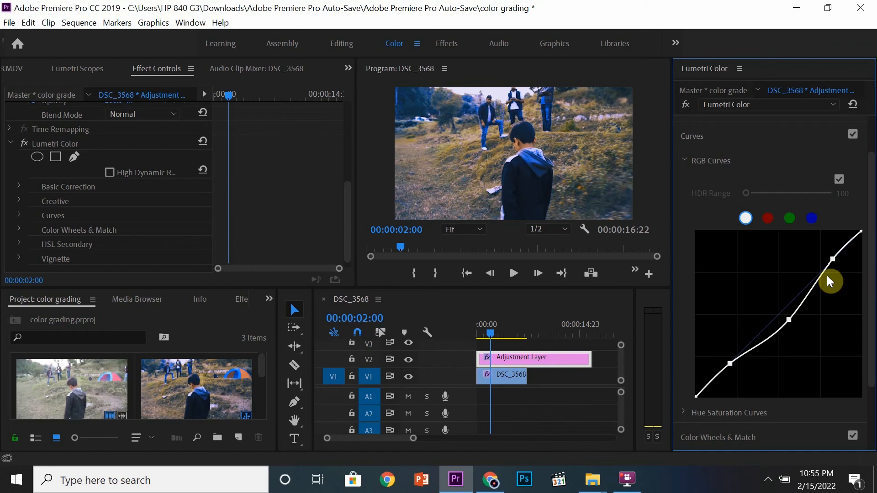
pyautogui.doubleClick(827, 277)
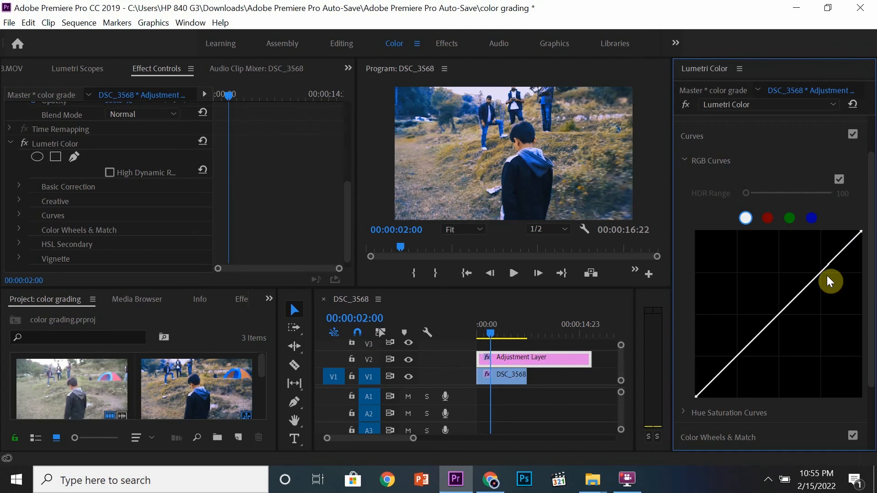
# Raise the midpoint of the blue channel curve and lower the midpoint of the red channel curve.
pyautogui.click(811, 218)
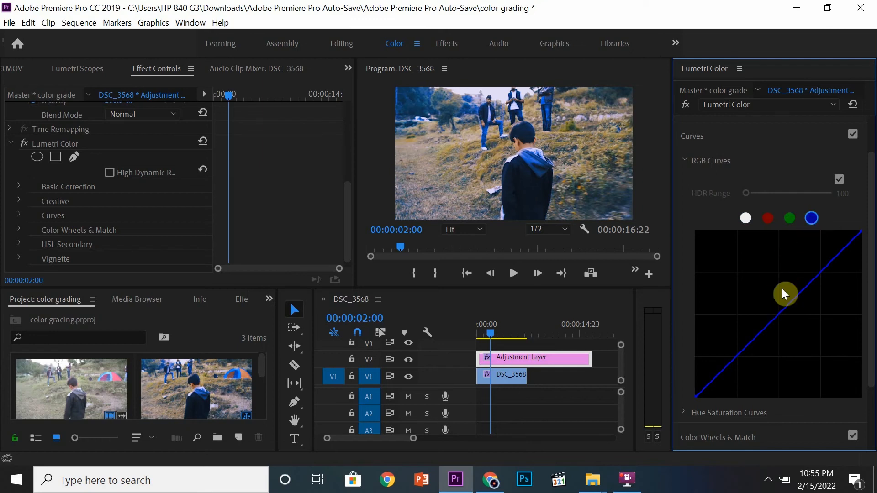
pyautogui.moveTo(783, 322); pyautogui.dragTo(766, 309)
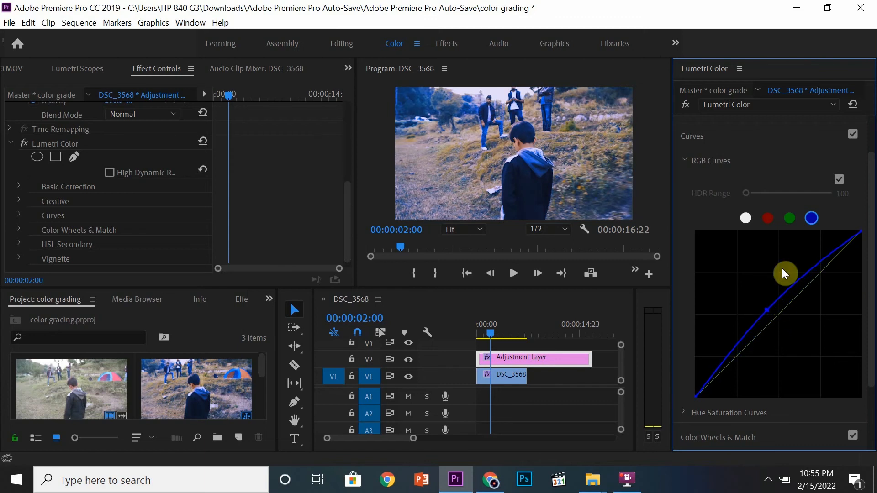
pyautogui.click(768, 219)
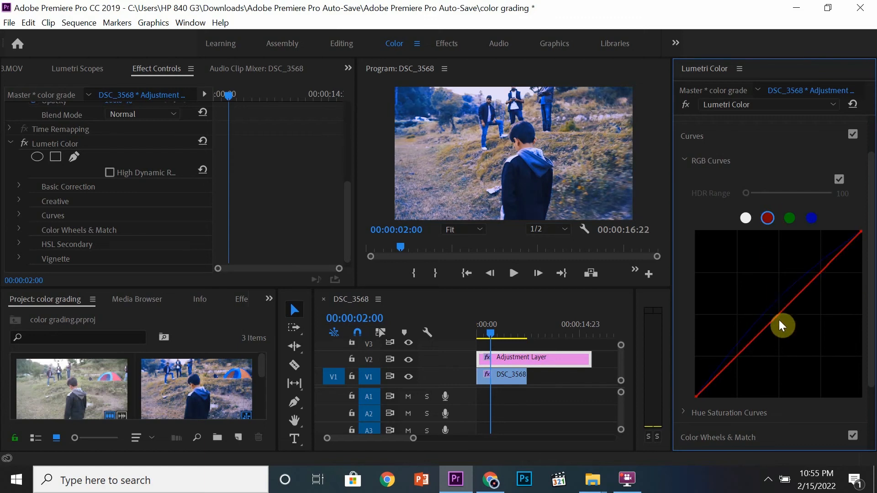
pyautogui.moveTo(780, 320); pyautogui.dragTo(782, 323)
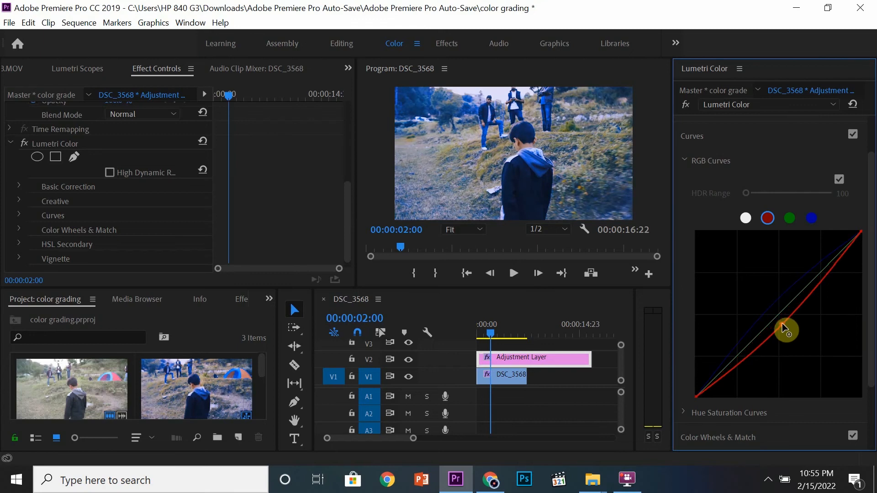
# Raise the green channel curve's midpoint, then undo the three channel curve edits.
pyautogui.click(790, 217)
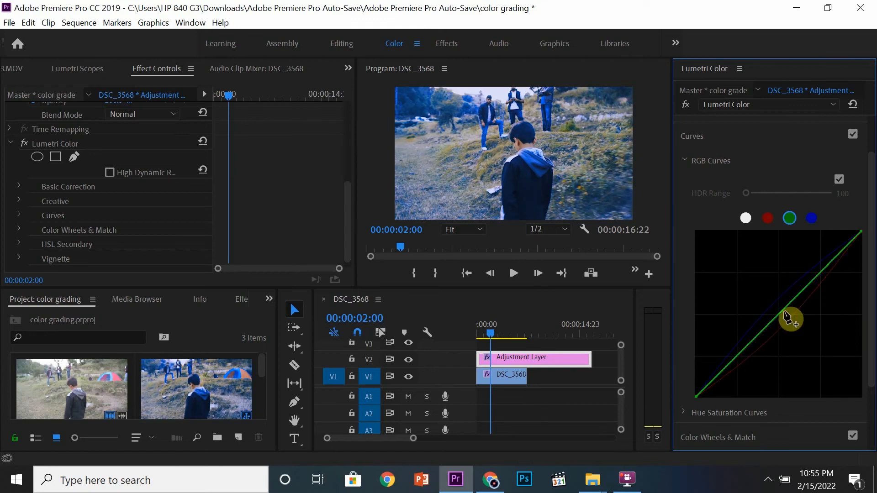
pyautogui.moveTo(785, 316); pyautogui.dragTo(821, 298)
pyautogui.hotkey('ctrl', 'z')
pyautogui.hotkey('ctrl', 'z')
pyautogui.hotkey('ctrl', 'z')
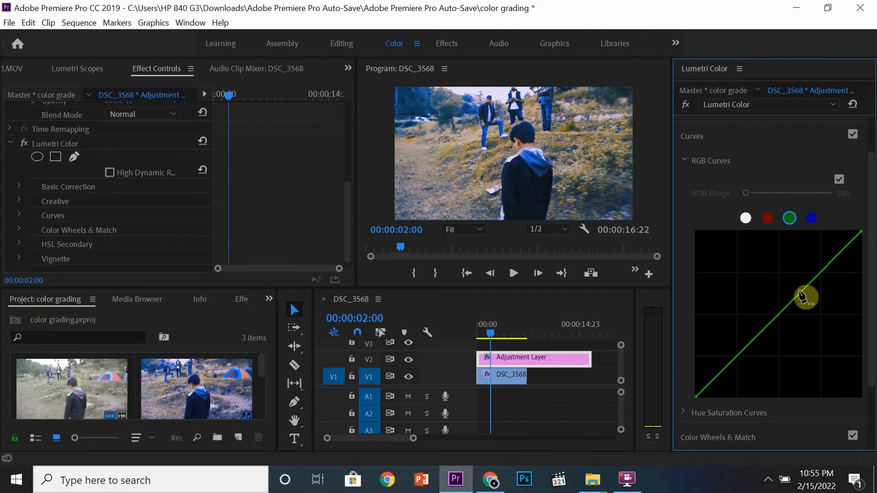
# Expand the Color Wheels & Match section, then open the Vignette section.
pyautogui.moveTo(871, 294); pyautogui.dragTo(873, 315)
pyautogui.scroll(-2, 756, 356)
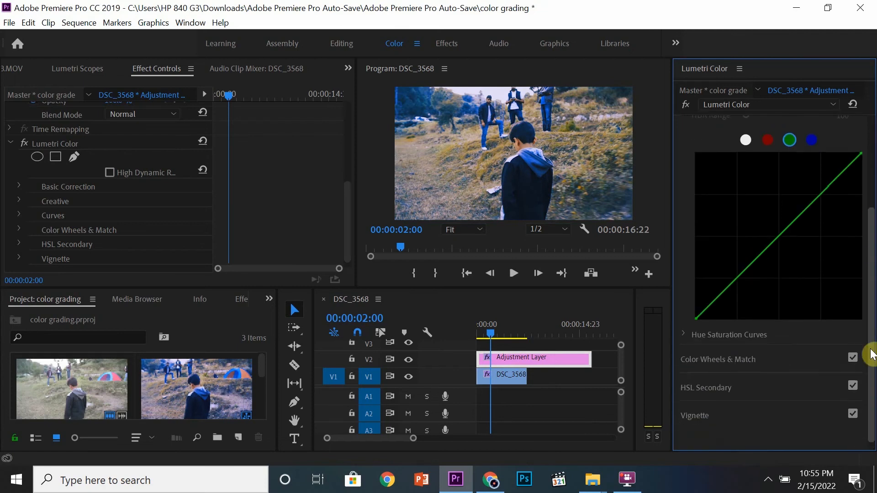
pyautogui.click(721, 349)
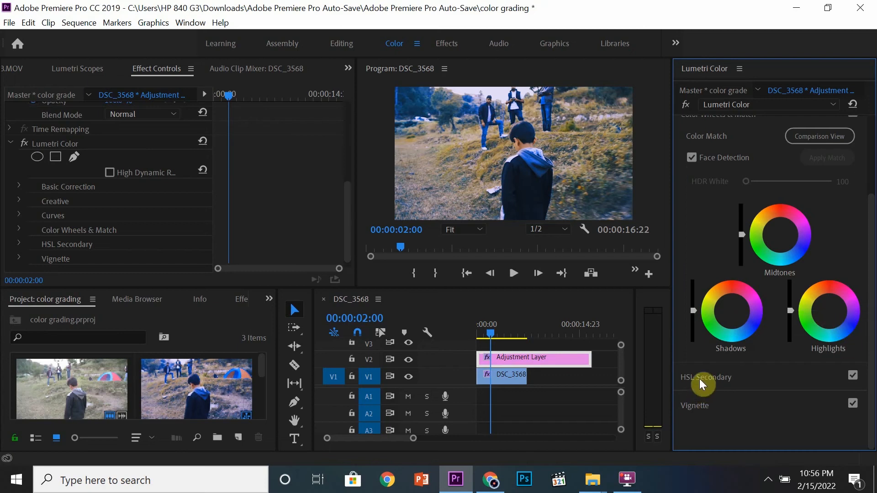
pyautogui.click(714, 406)
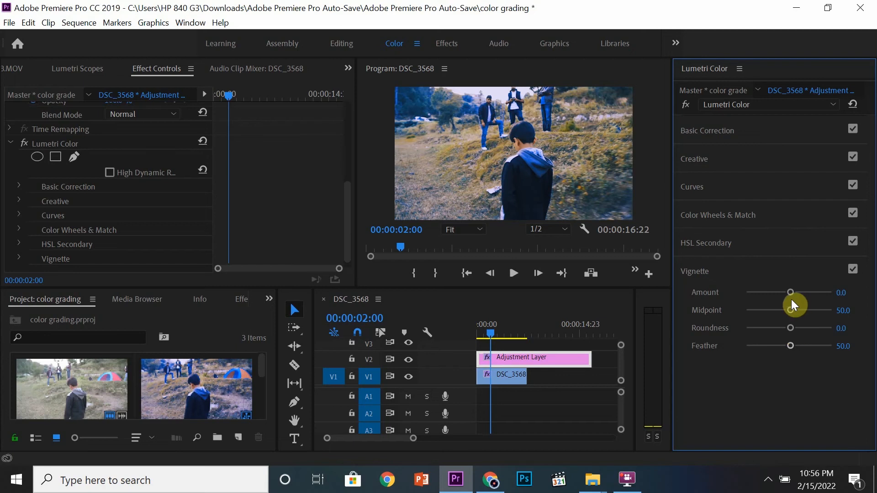
# Set the vignette Amount to -3.0, Midpoint to 0.0 and Feather to 100.
pyautogui.moveTo(791, 292); pyautogui.dragTo(834, 293)
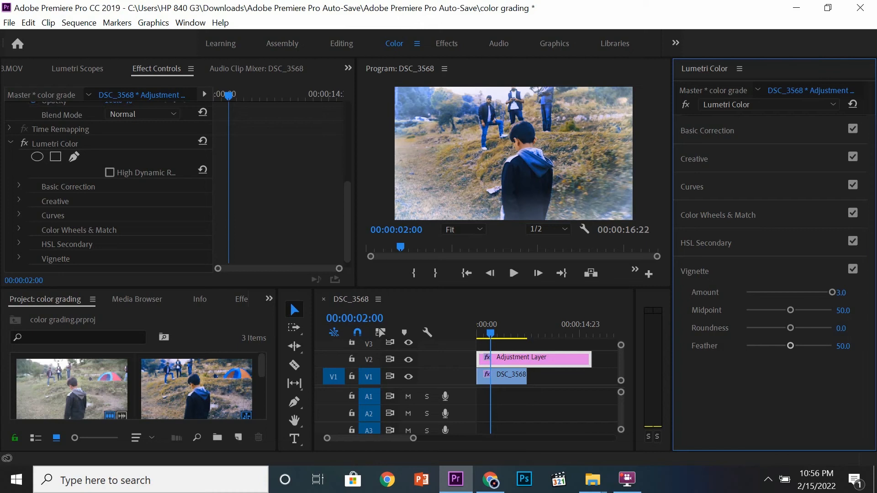
pyautogui.moveTo(832, 291); pyautogui.dragTo(756, 300)
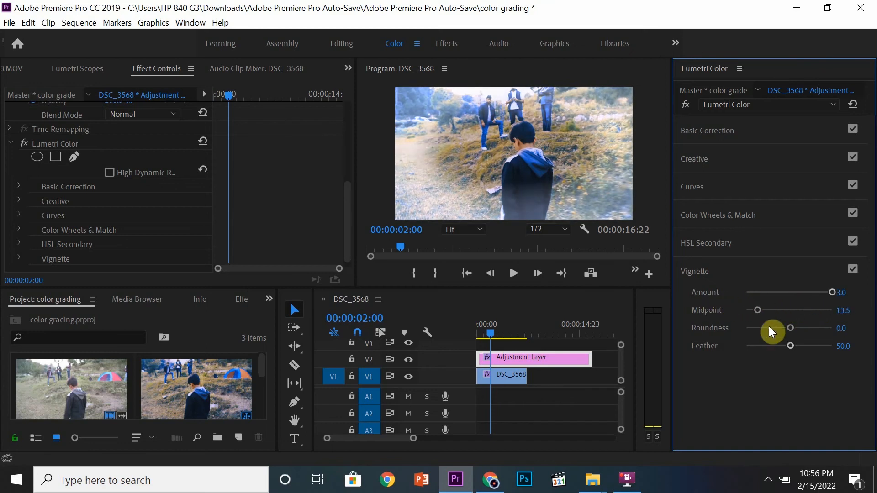
pyautogui.moveTo(791, 346); pyautogui.dragTo(874, 346)
pyautogui.moveTo(760, 307); pyautogui.dragTo(815, 306)
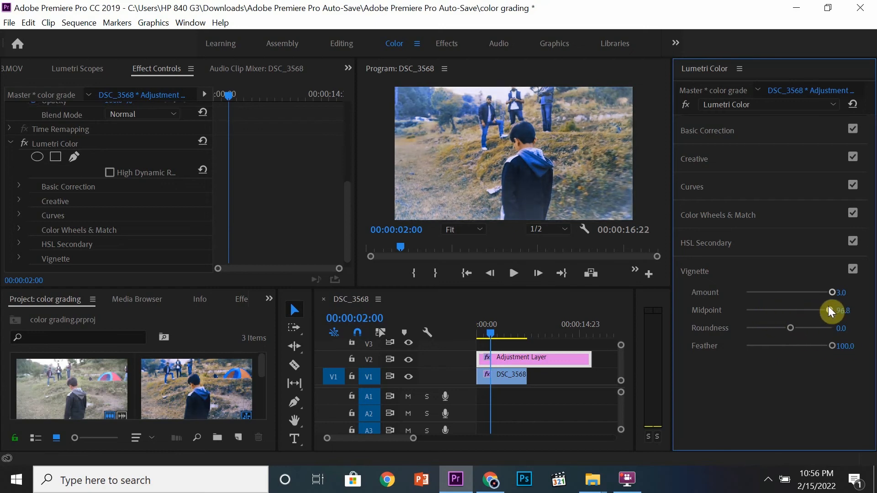
pyautogui.moveTo(827, 310); pyautogui.dragTo(744, 294)
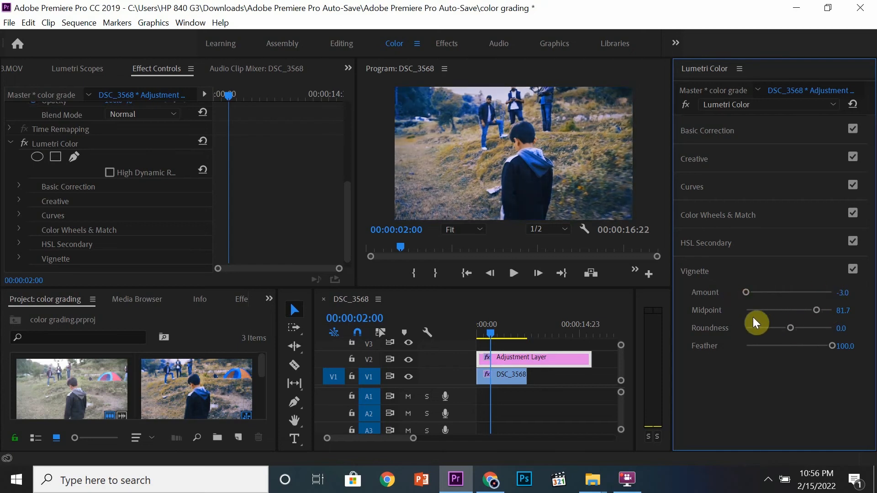
pyautogui.moveTo(813, 310); pyautogui.dragTo(741, 307)
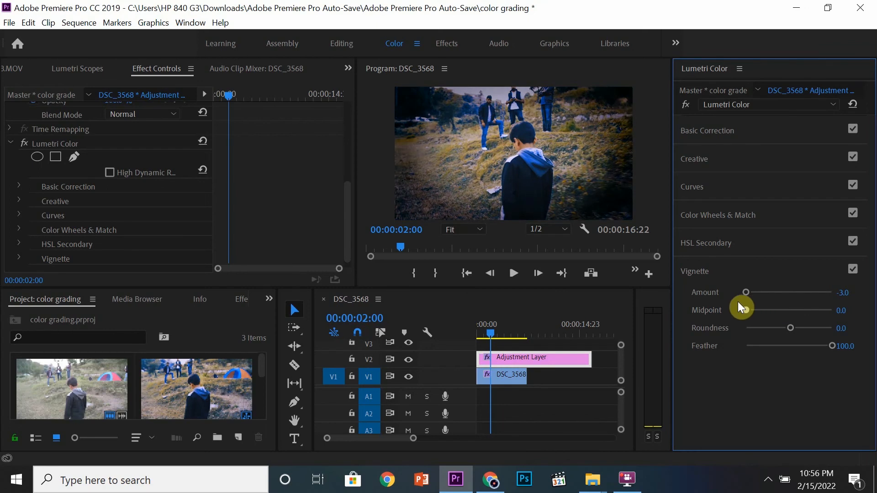
# Set vignette Roundness to -50.0, test Feather at 0 before restoring 100, and ease Amount to -0.7.
pyautogui.moveTo(790, 328); pyautogui.dragTo(765, 318)
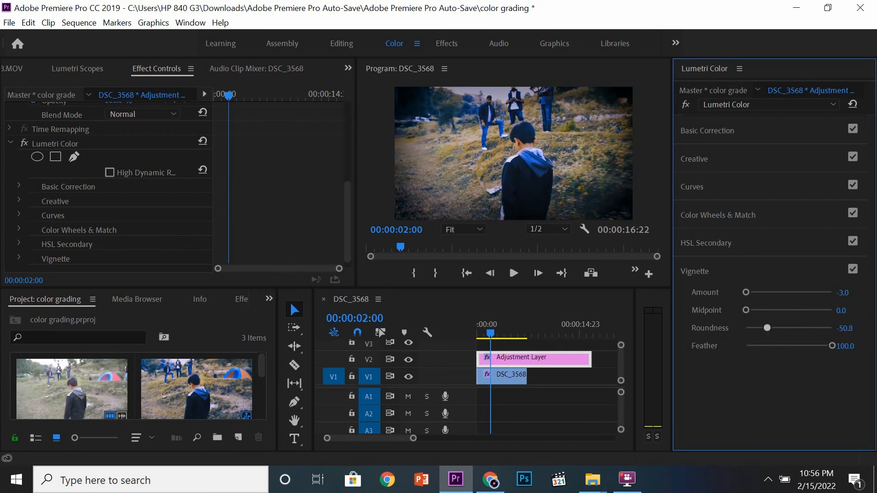
pyautogui.moveTo(831, 341); pyautogui.dragTo(716, 327)
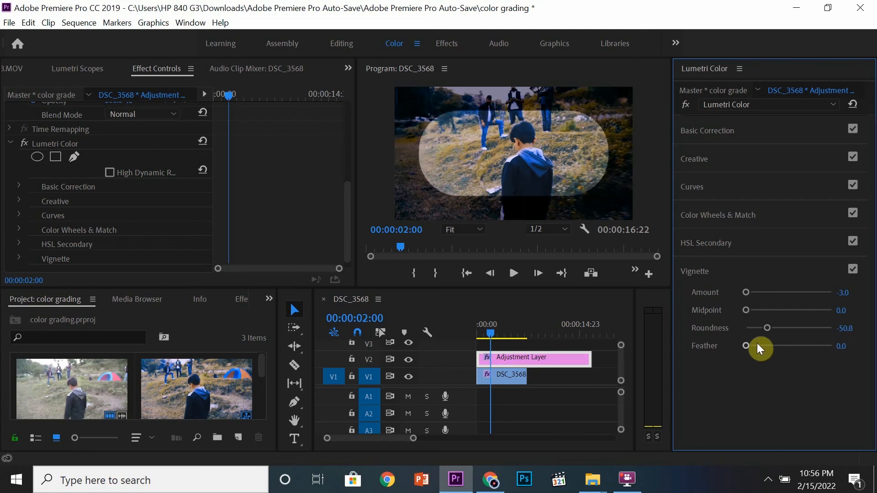
pyautogui.moveTo(758, 346); pyautogui.dragTo(842, 339)
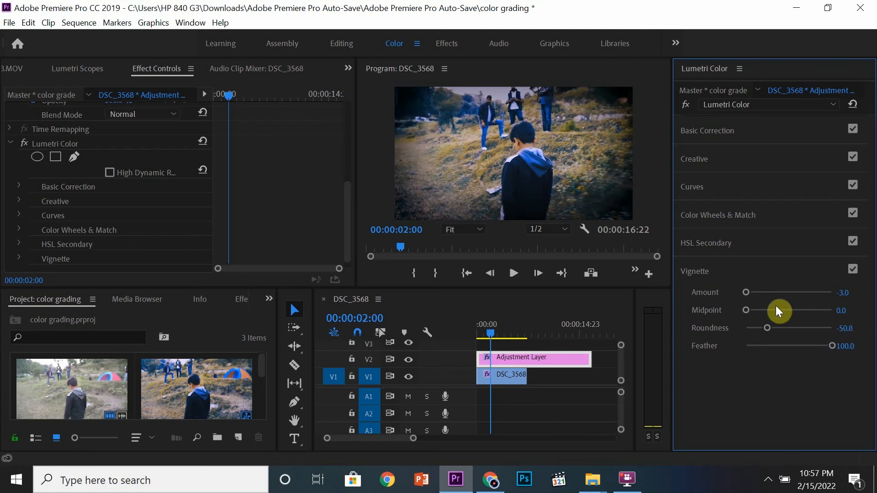
pyautogui.moveTo(749, 294); pyautogui.dragTo(780, 288)
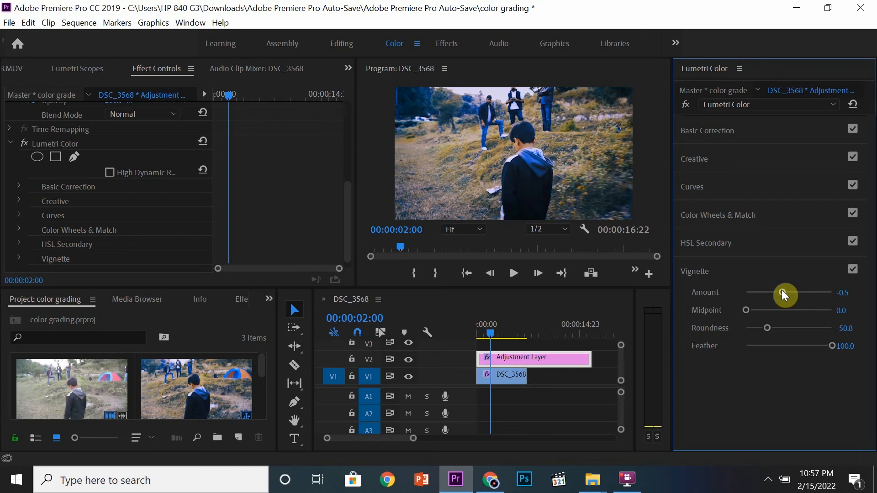
pyautogui.moveTo(781, 290); pyautogui.dragTo(778, 291)
# Toggle the adjustment layer's visibility off and on to compare the graded and original clip.
pyautogui.click(409, 360)
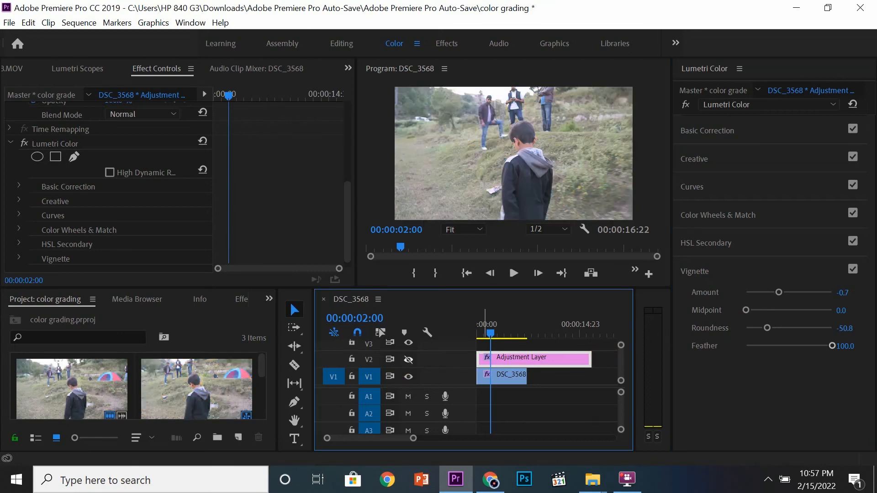
pyautogui.click(409, 360)
pyautogui.click(562, 287)
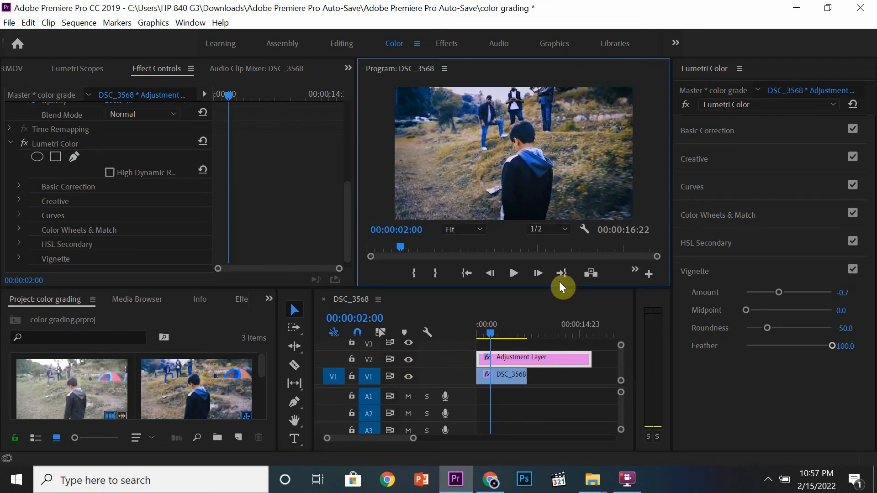
pyautogui.click(409, 360)
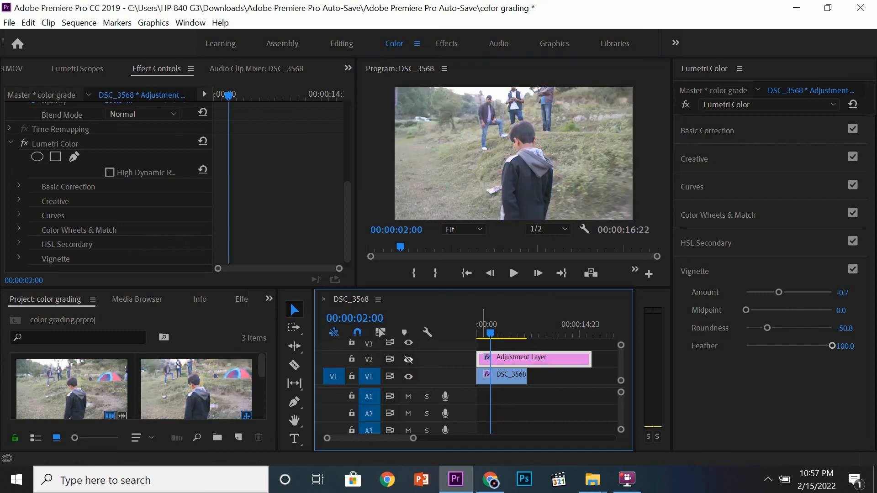
pyautogui.click(409, 360)
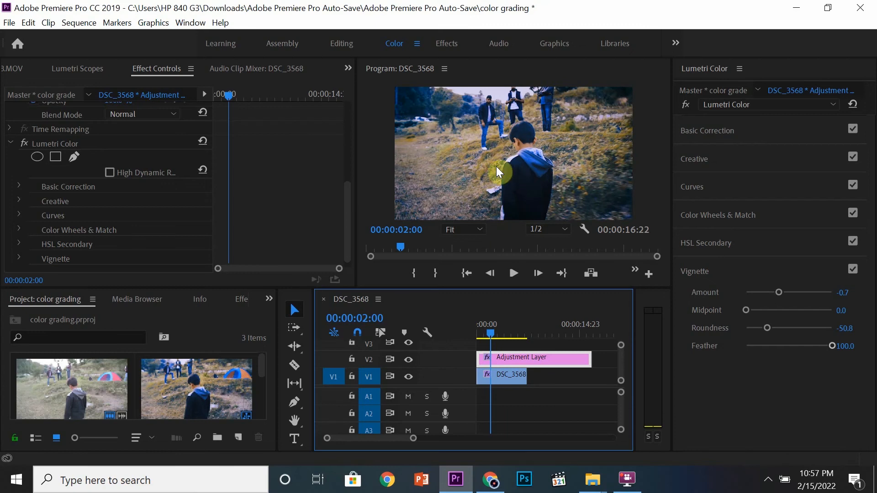
# Recheck the grade by switching the adjustment layer's track visibility off and on again, and collapse the Lumetri Color effect.
pyautogui.click(409, 360)
pyautogui.click(408, 359)
pyautogui.click(409, 360)
pyautogui.click(409, 359)
pyautogui.click(11, 142)
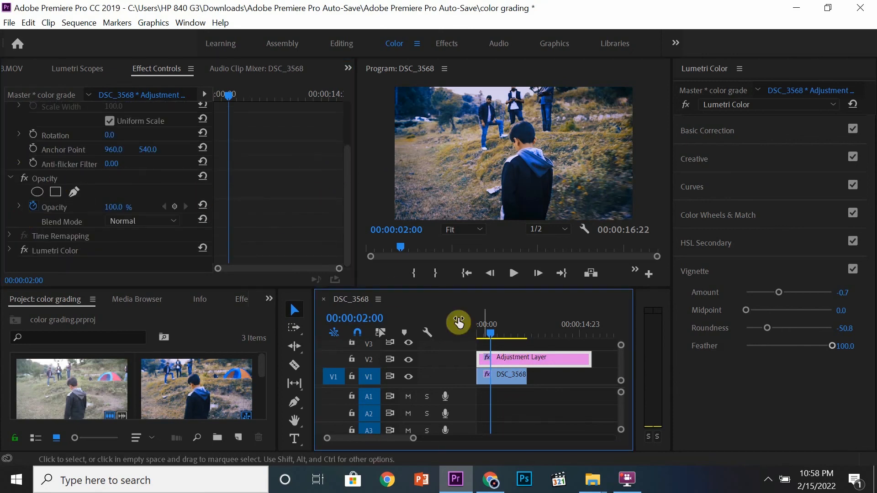
# Move the adjustment layer up to track V3 and turn off Opacity keyframing on it, deleting its keyframes.
pyautogui.moveTo(113, 207)
pyautogui.mouseDown()
pyautogui.moveTo(92, 207)
pyautogui.moveTo(113, 207)
pyautogui.mouseUp()
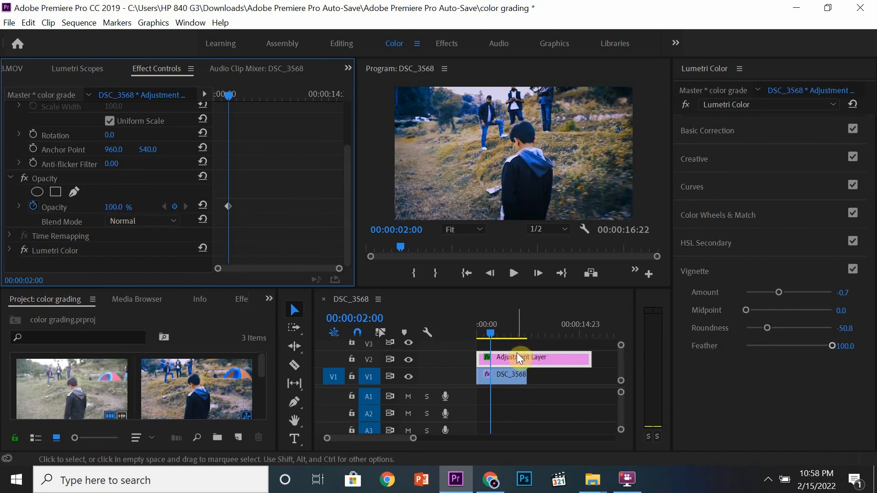
pyautogui.moveTo(520, 357); pyautogui.dragTo(495, 334)
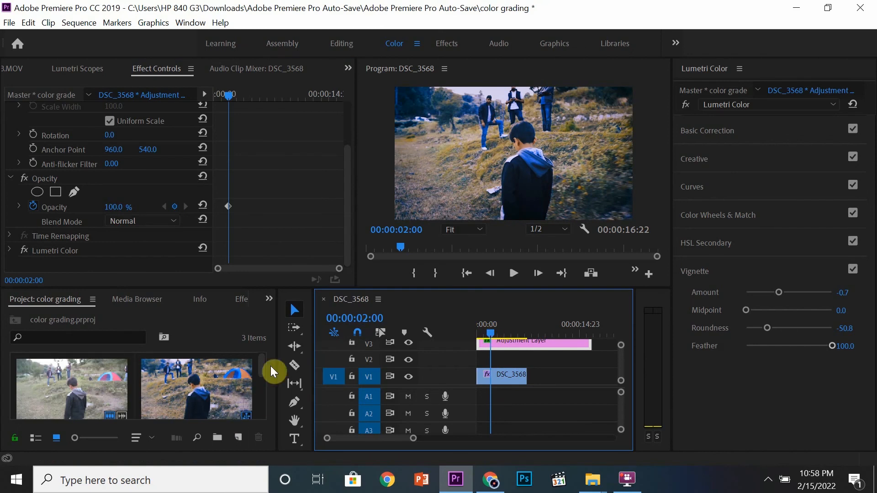
pyautogui.moveTo(262, 363); pyautogui.dragTo(264, 410)
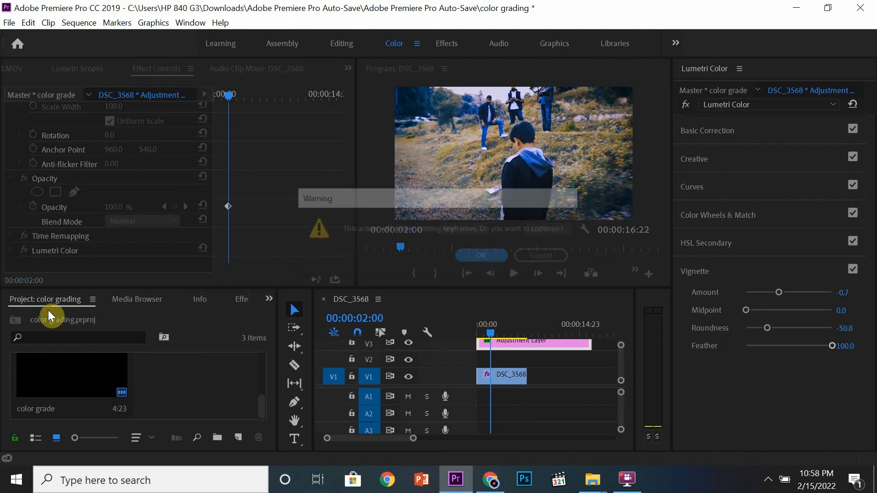
pyautogui.click(477, 256)
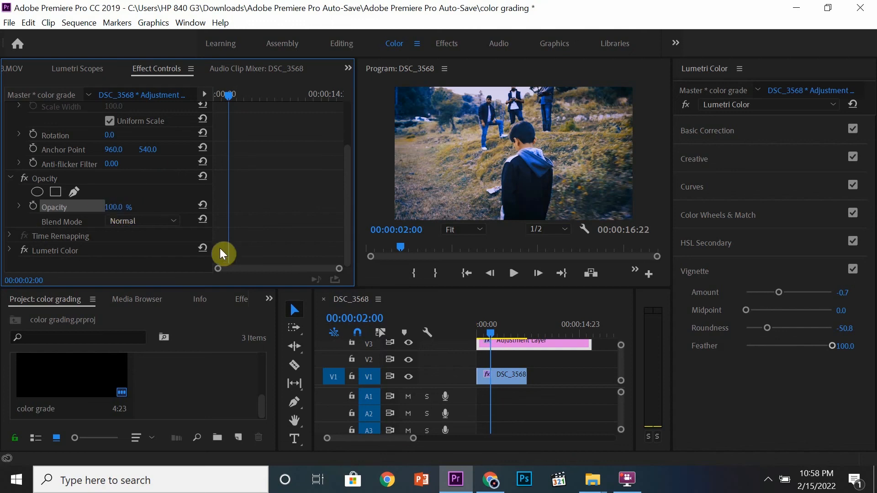
# Try lowering the video clip's opacity to 73%, then undo the change.
pyautogui.click(500, 378)
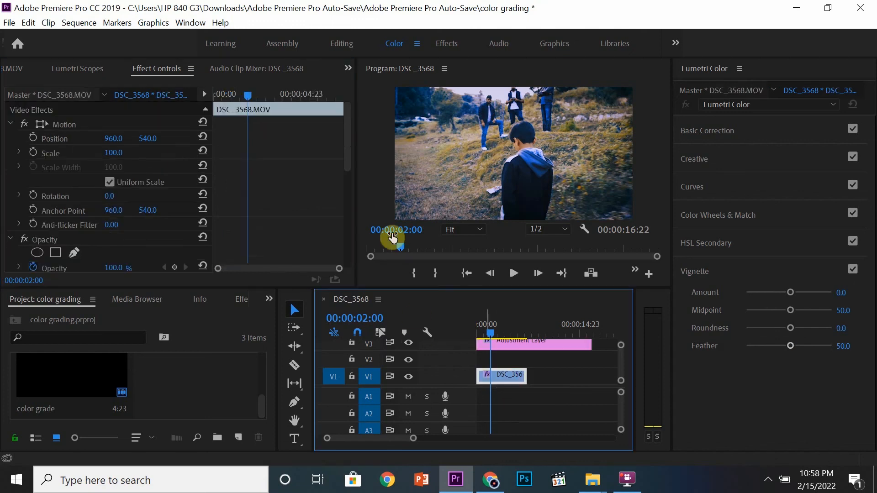
pyautogui.scroll(-2, 349, 155)
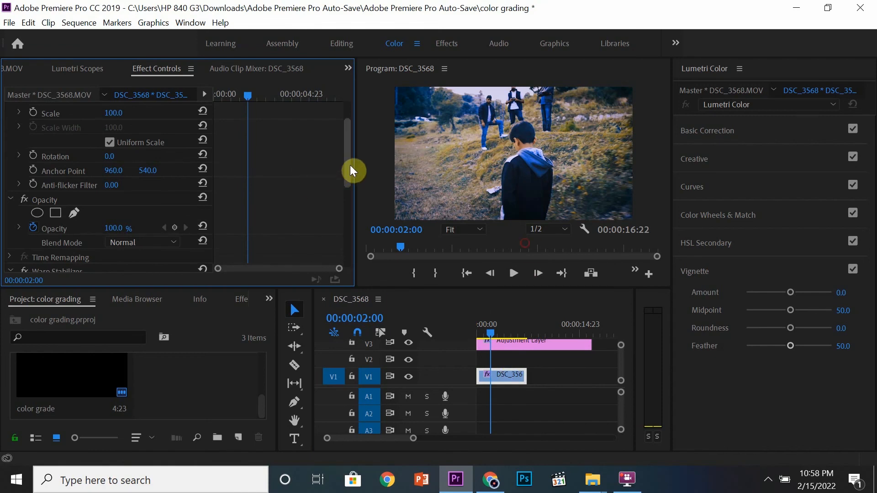
pyautogui.scroll(-3, 350, 165)
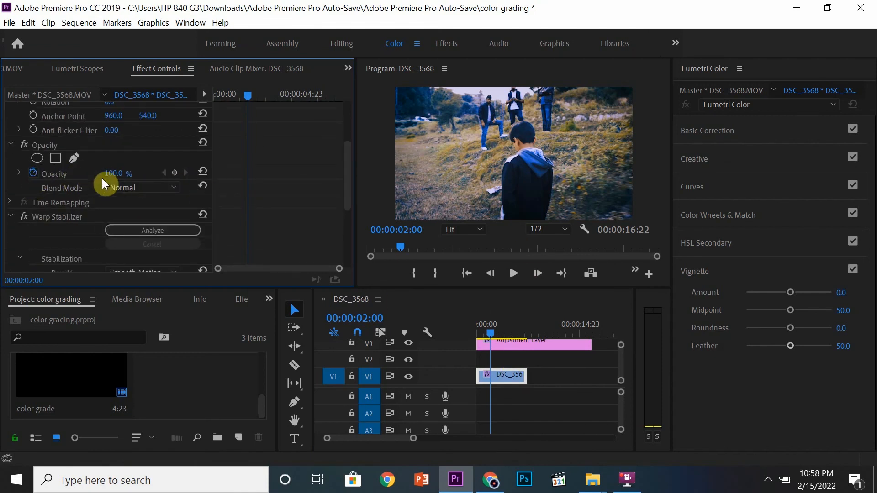
pyautogui.moveTo(113, 173); pyautogui.dragTo(122, 172)
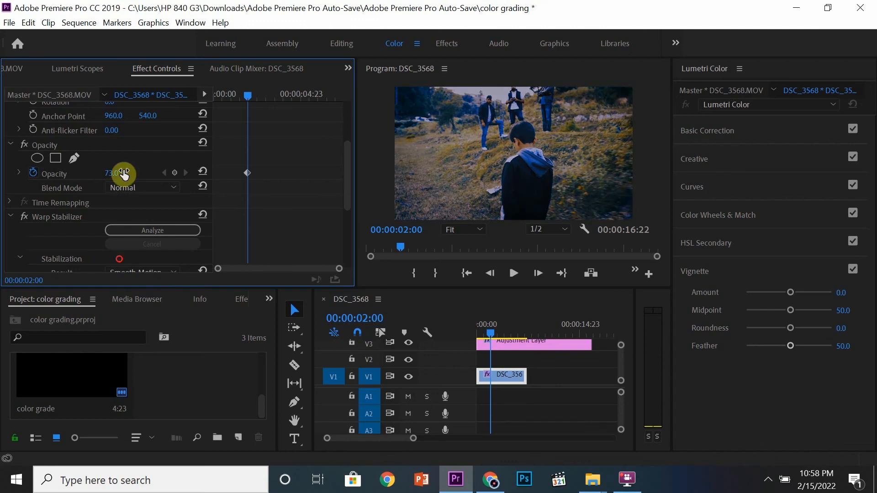
pyautogui.click(253, 172)
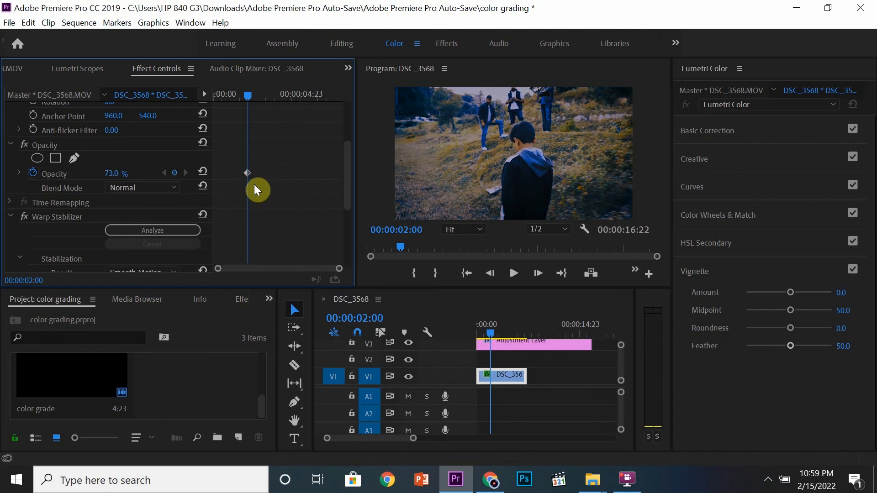
pyautogui.hotkey('ctrl', 'z')
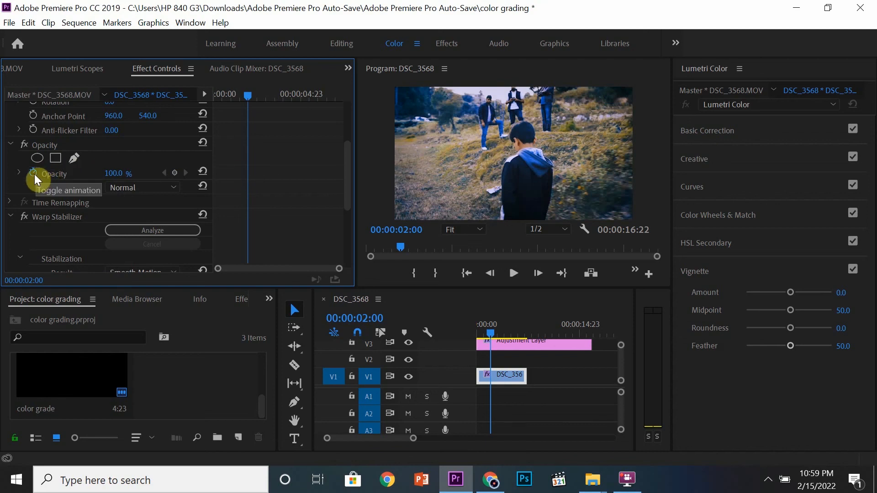
# Create a new Color Matte at 1920 x 1080, 23.976 fps with Square Pixels at the current playhead position.
pyautogui.click(518, 346)
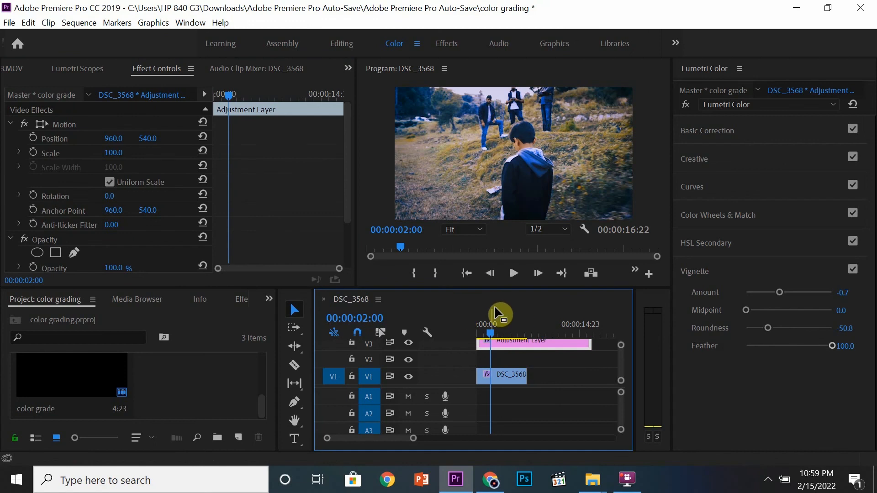
pyautogui.moveTo(348, 161); pyautogui.dragTo(352, 139)
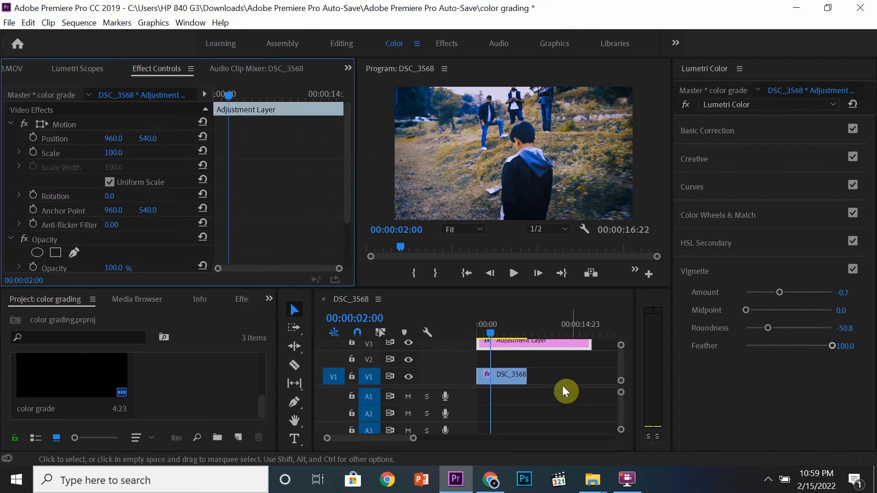
pyautogui.moveTo(491, 328)
pyautogui.mouseDown()
pyautogui.moveTo(465, 327)
pyautogui.moveTo(497, 322)
pyautogui.mouseUp()
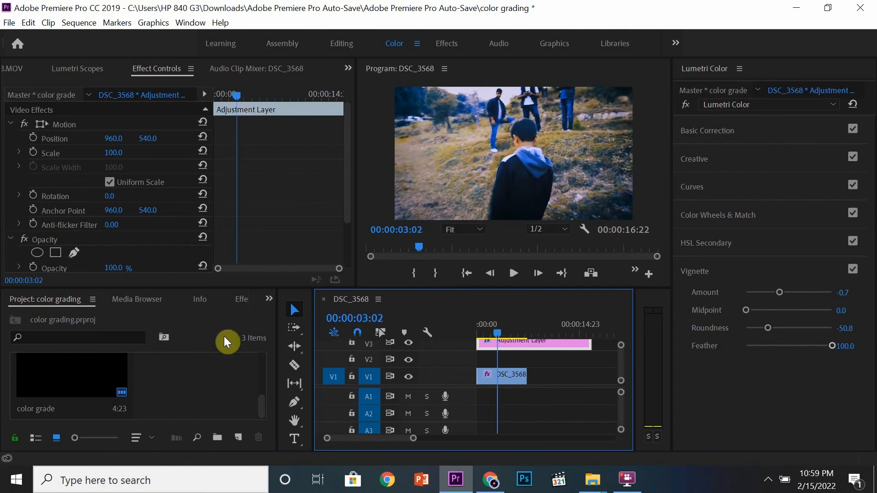
pyautogui.click(237, 436)
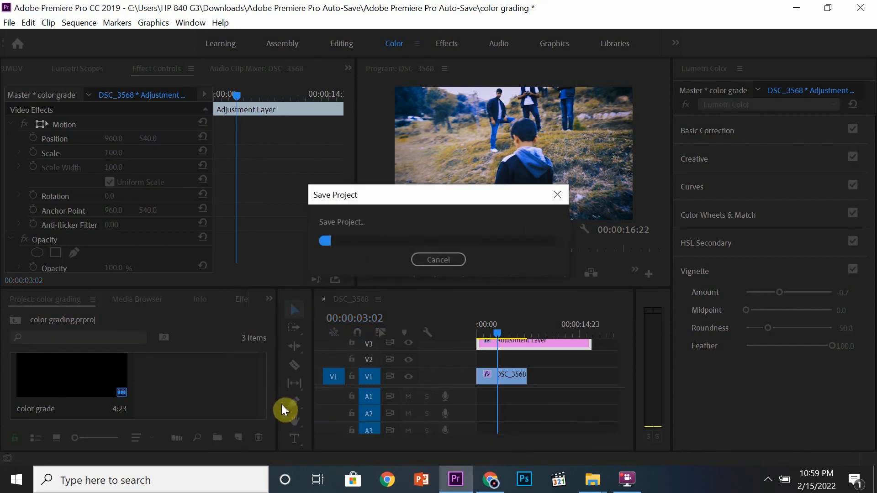
pyautogui.click(237, 437)
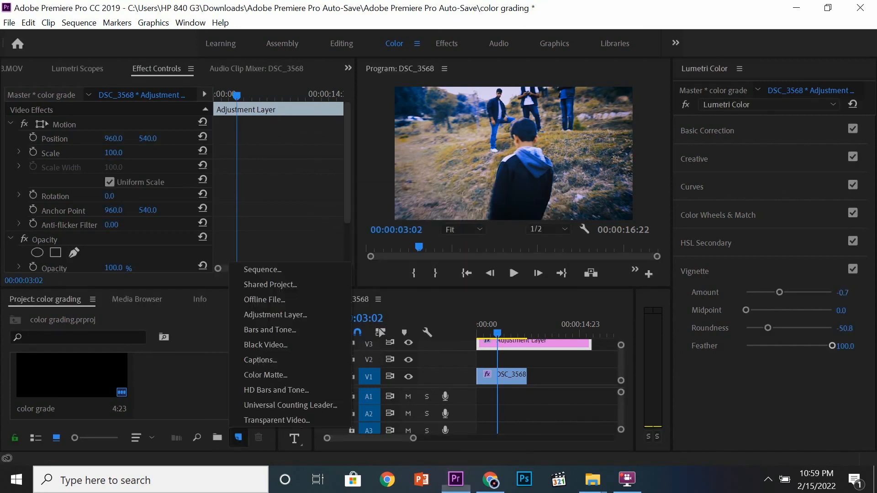
pyautogui.click(270, 375)
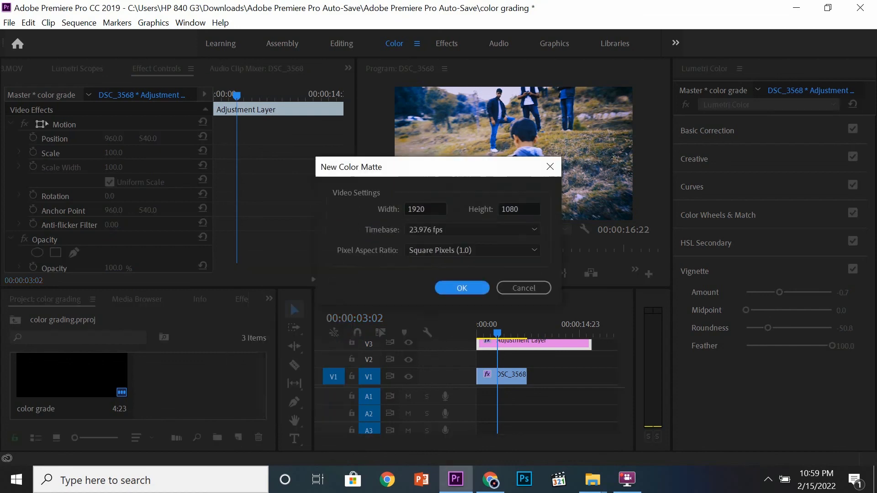
pyautogui.click(462, 288)
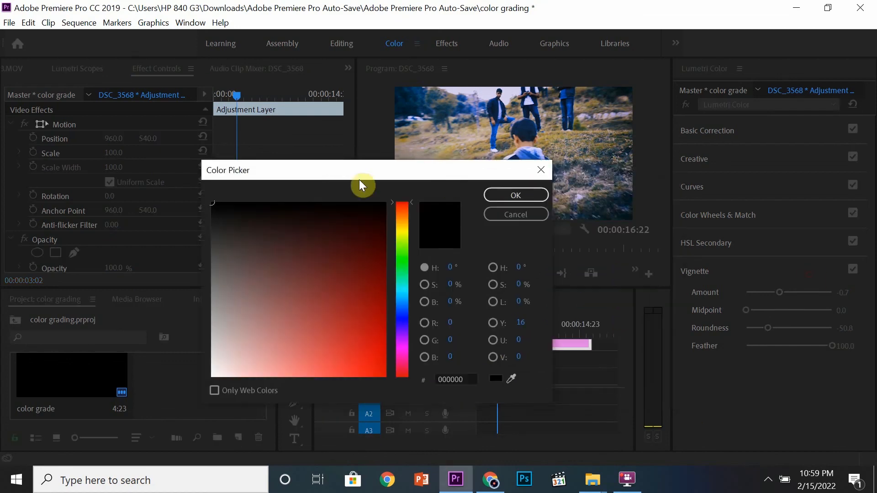
# Pick a yellow colour for the matte in the Color Picker and confirm it.
pyautogui.moveTo(362, 186); pyautogui.dragTo(193, 111)
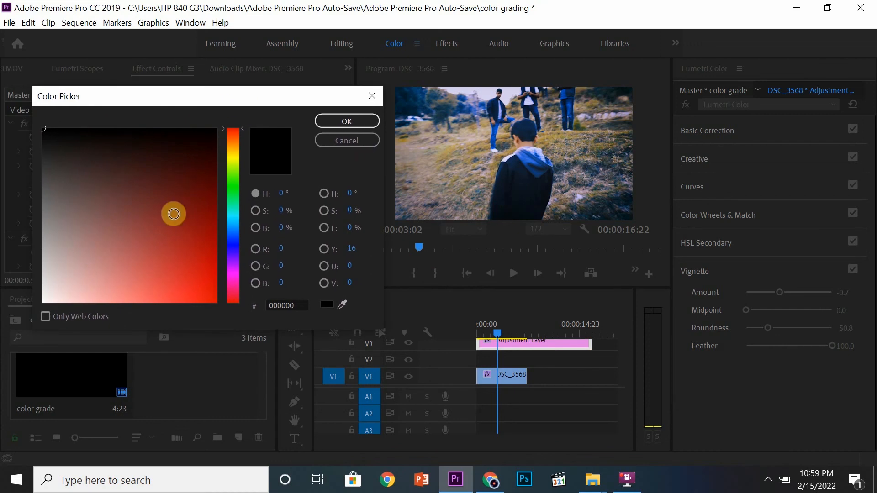
pyautogui.click(173, 214)
pyautogui.moveTo(240, 131)
pyautogui.mouseDown()
pyautogui.moveTo(239, 176)
pyautogui.moveTo(241, 153)
pyautogui.mouseUp()
pyautogui.click(298, 286)
pyautogui.click(198, 176)
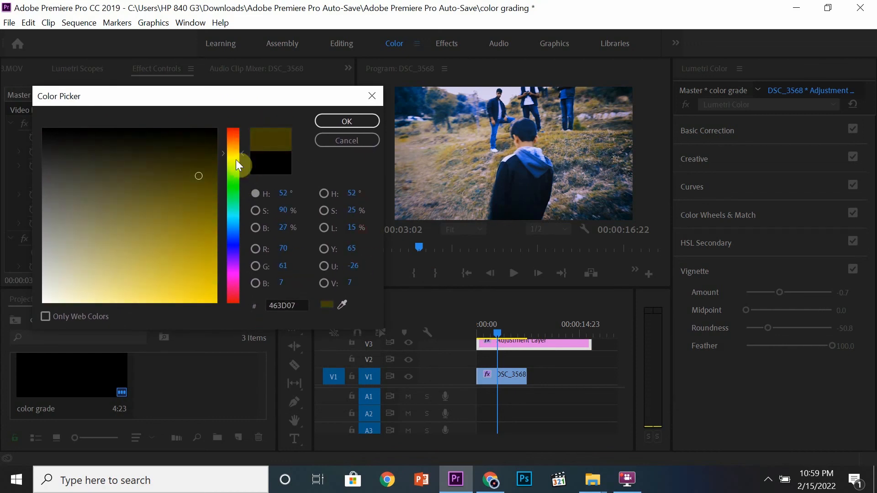
pyautogui.click(365, 233)
pyautogui.click(240, 158)
pyautogui.moveTo(177, 192)
pyautogui.mouseDown()
pyautogui.moveTo(199, 260)
pyautogui.moveTo(187, 240)
pyautogui.moveTo(196, 288)
pyautogui.moveTo(219, 301)
pyautogui.mouseUp()
pyautogui.click(340, 120)
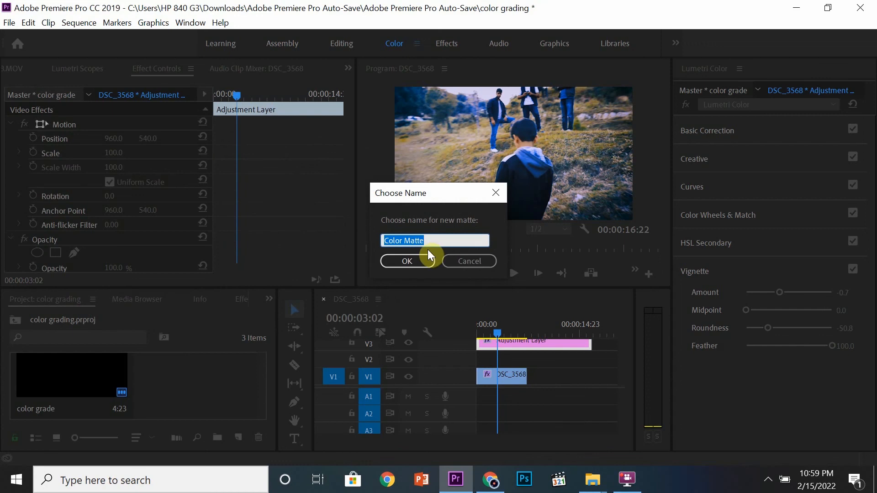
# Name the matte yellow color matte and place it on track V2 above the video clip.
pyautogui.write('yellow c')
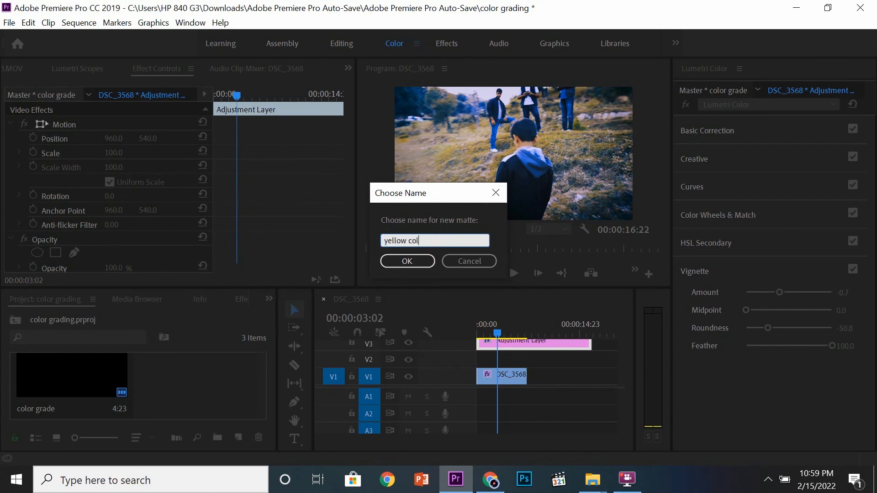
pyautogui.click(423, 261)
pyautogui.moveTo(197, 388); pyautogui.dragTo(478, 361)
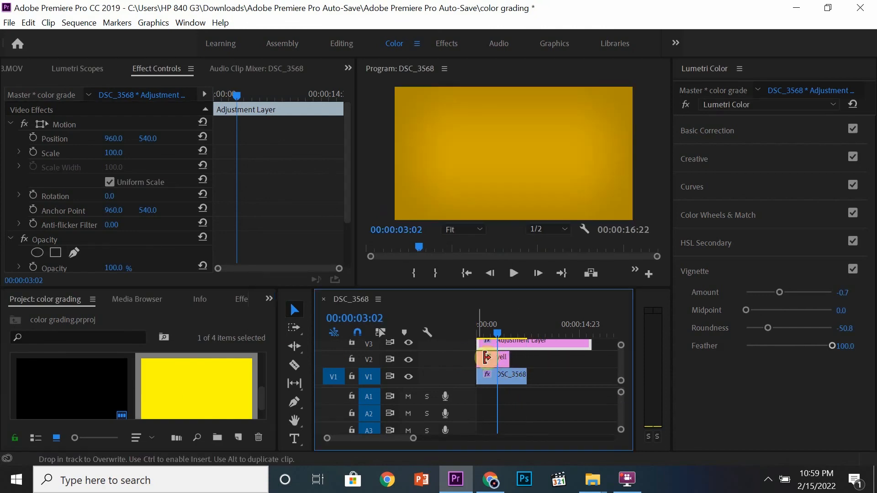
# Select the yellow matte clip and set its blend mode to Screen.
pyautogui.click(491, 330)
pyautogui.click(501, 365)
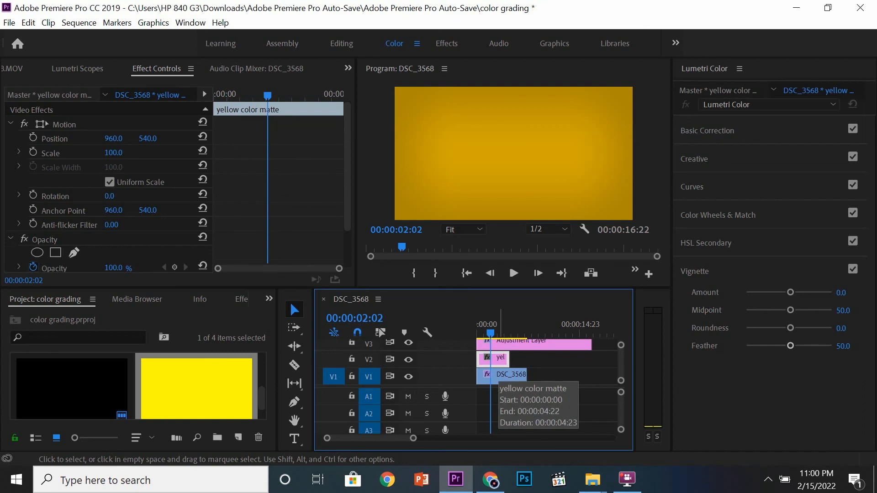
pyautogui.moveTo(348, 211); pyautogui.dragTo(349, 239)
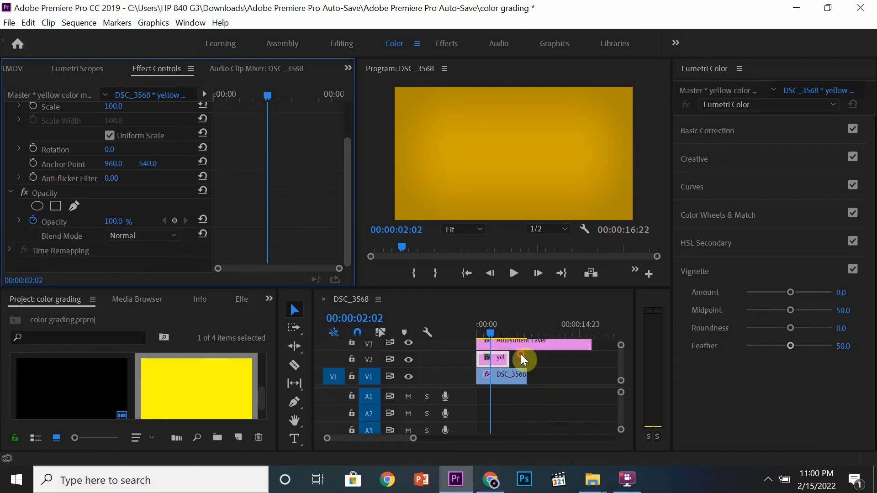
pyautogui.click(146, 236)
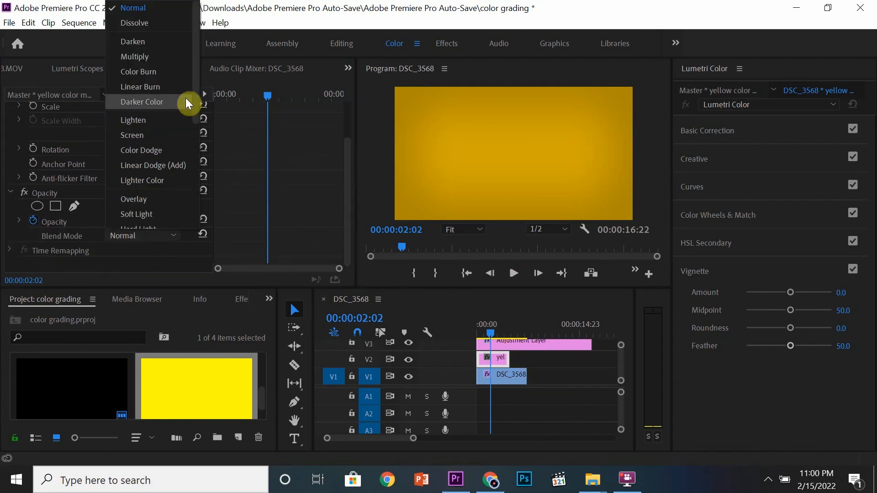
pyautogui.moveTo(197, 64)
pyautogui.mouseDown()
pyautogui.moveTo(199, 158)
pyautogui.moveTo(169, 162)
pyautogui.mouseUp()
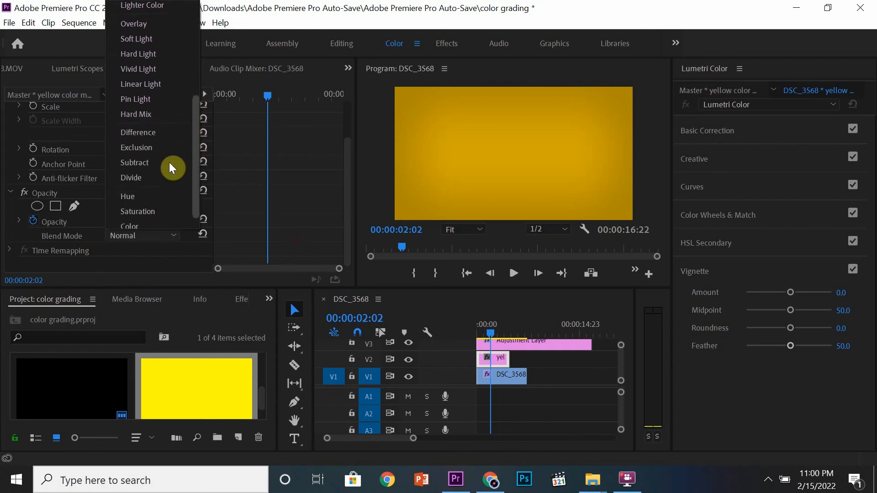
pyautogui.moveTo(196, 132)
pyautogui.mouseDown()
pyautogui.moveTo(196, 81)
pyautogui.moveTo(164, 40)
pyautogui.mouseUp()
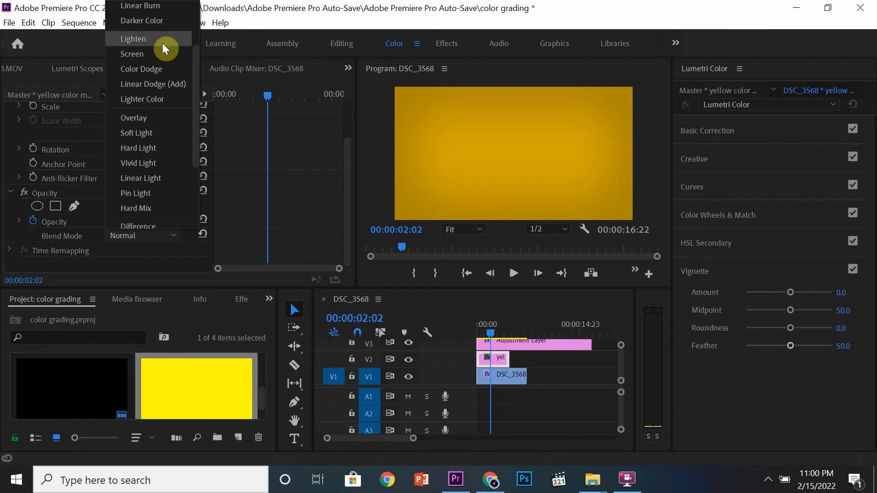
pyautogui.click(160, 54)
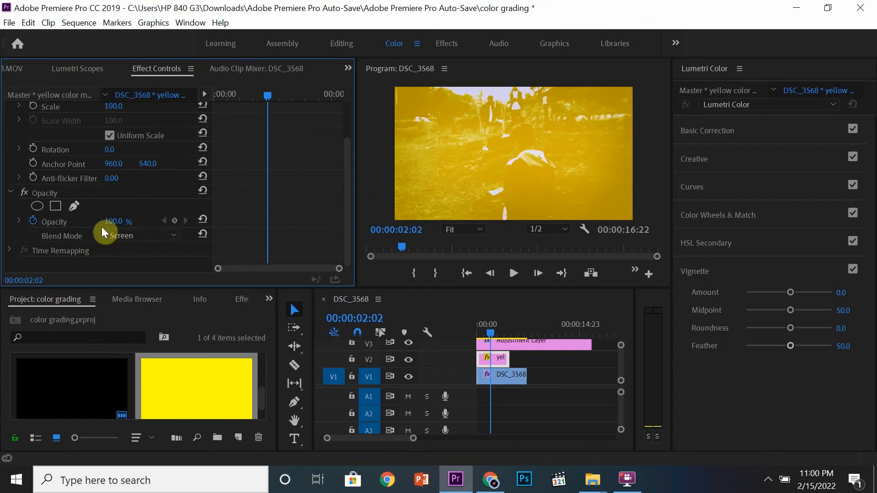
# Set the yellow matte's opacity to 5% and turn off its opacity keyframing, deleting the keyframes.
pyautogui.moveTo(120, 221)
pyautogui.mouseDown()
pyautogui.moveTo(78, 221)
pyautogui.moveTo(118, 221)
pyautogui.mouseUp()
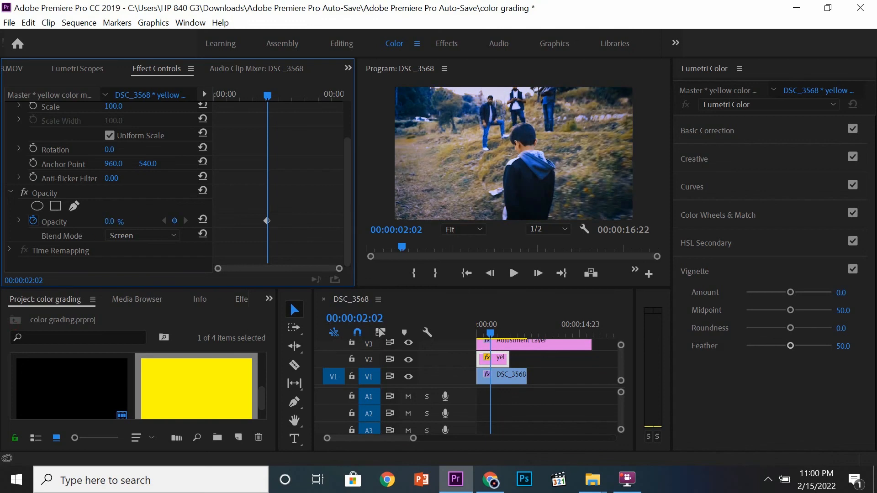
pyautogui.moveTo(111, 221)
pyautogui.mouseDown()
pyautogui.moveTo(133, 221)
pyautogui.moveTo(114, 221)
pyautogui.moveTo(121, 221)
pyautogui.mouseUp()
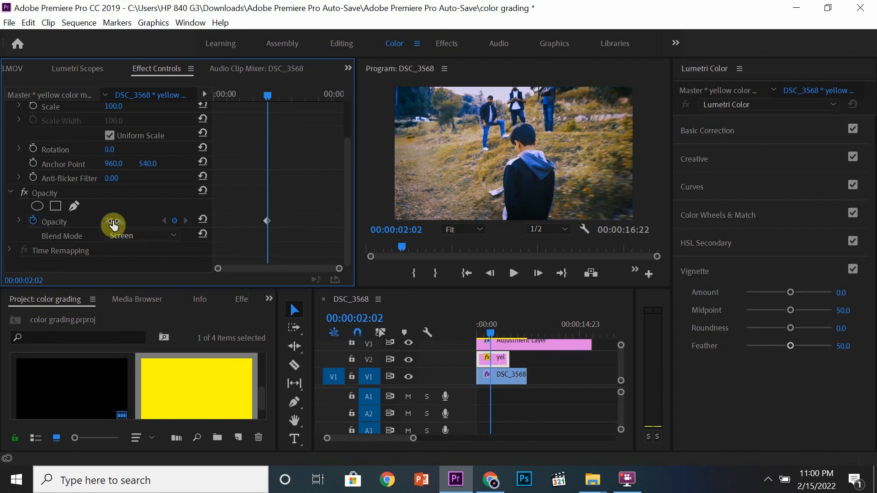
pyautogui.moveTo(110, 221); pyautogui.dragTo(120, 223)
pyautogui.click(114, 223)
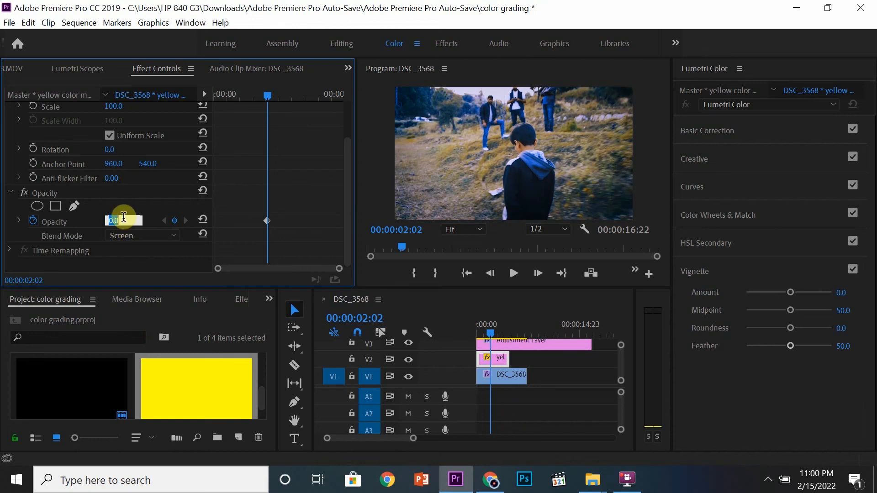
pyautogui.write('5')
pyautogui.press('Return')
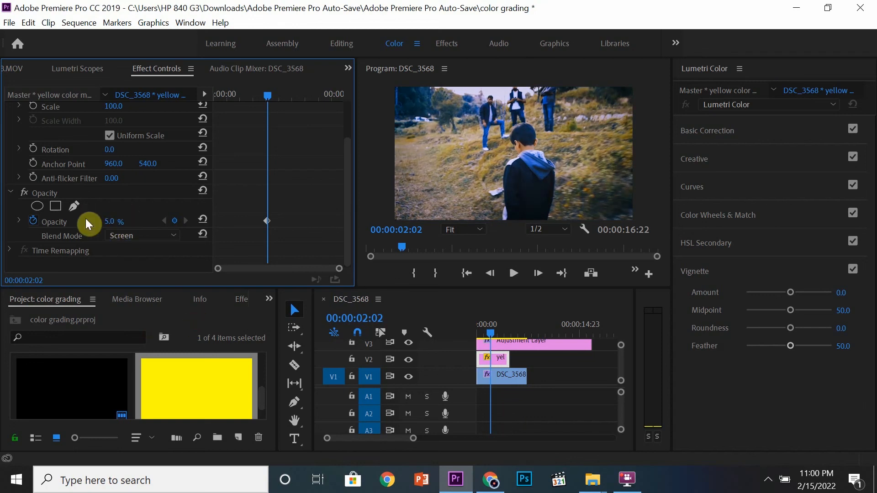
pyautogui.click(34, 222)
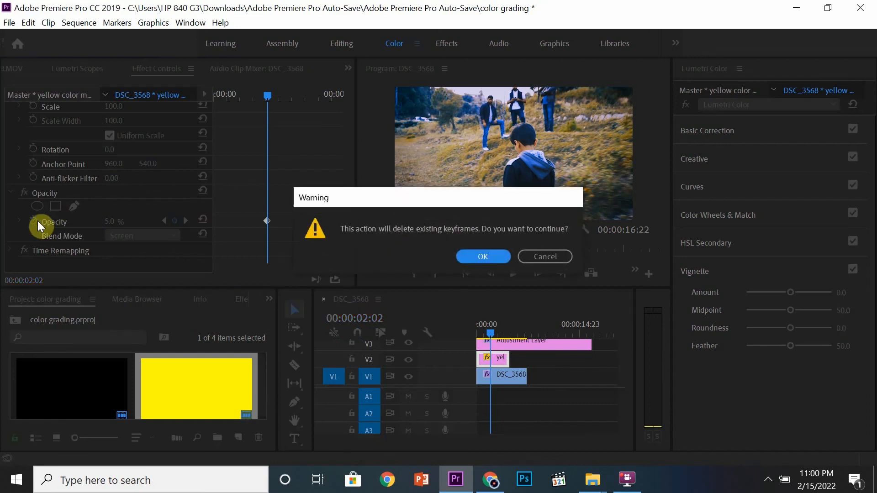
pyautogui.press('Return')
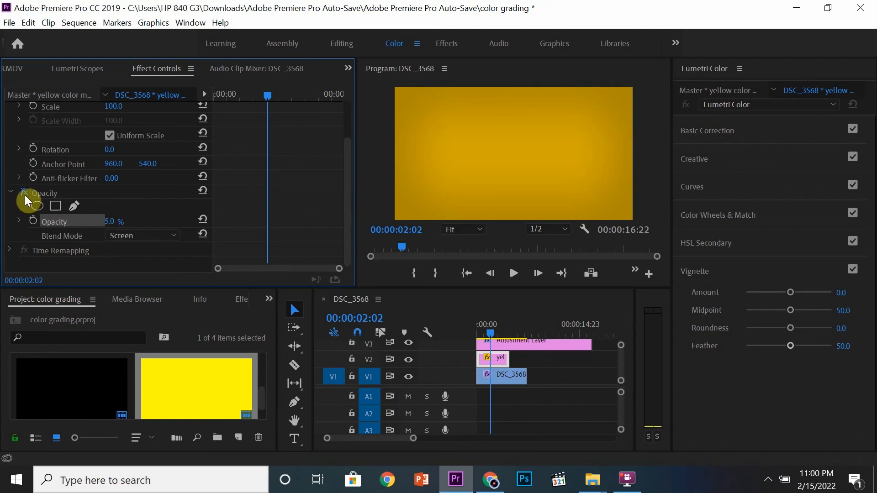
# Toggle the matte's opacity effect and track V2's visibility to compare the image with and without the matte.
pyautogui.click(24, 194)
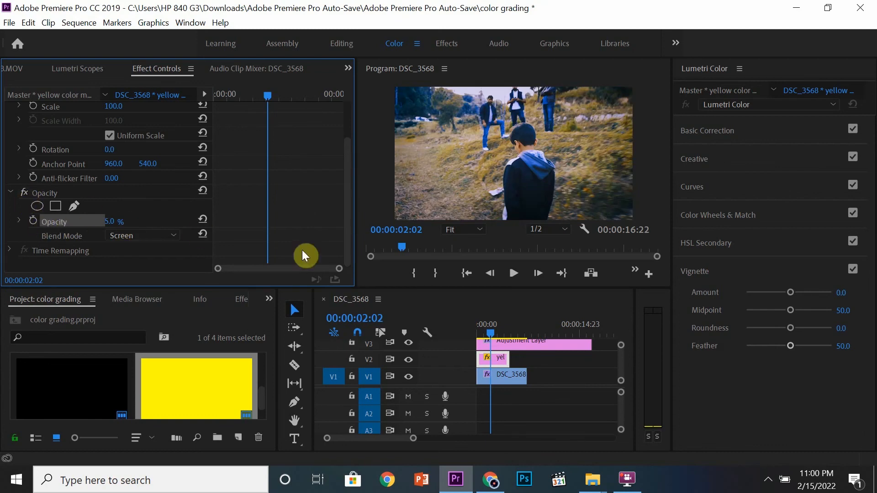
pyautogui.click(493, 360)
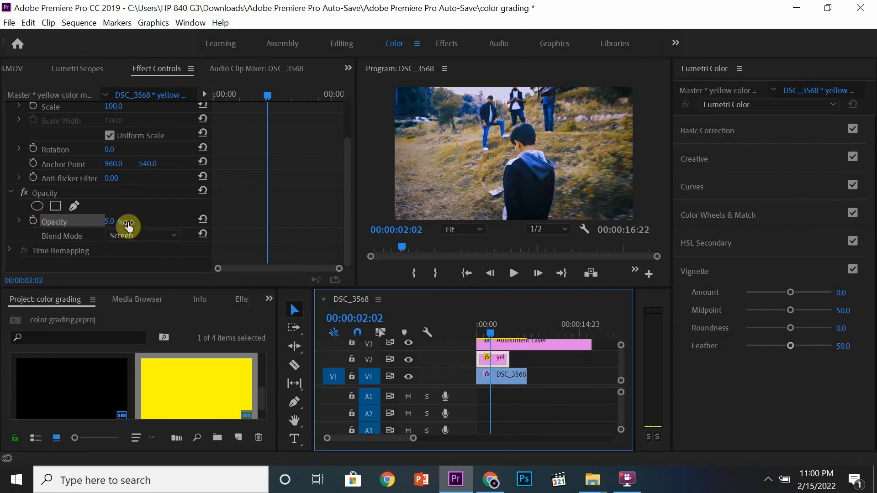
pyautogui.click(147, 202)
pyautogui.click(25, 193)
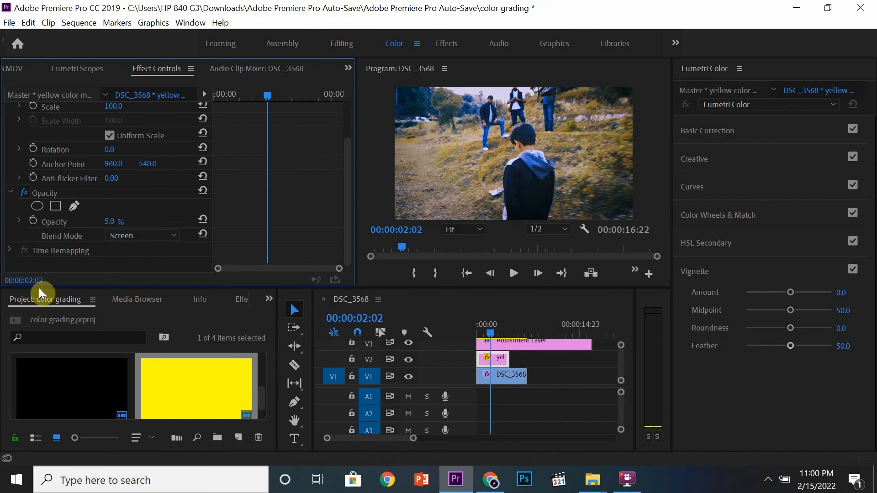
pyautogui.hotkey('ctrl', 'z')
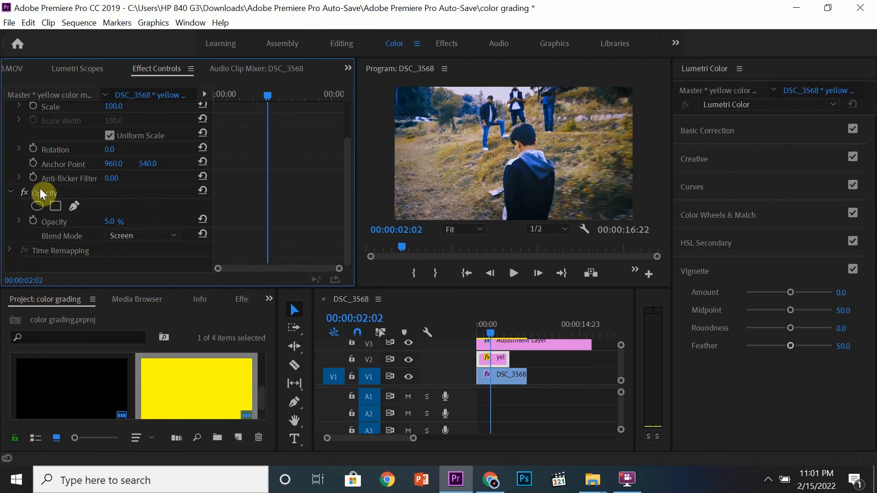
pyautogui.click(621, 369)
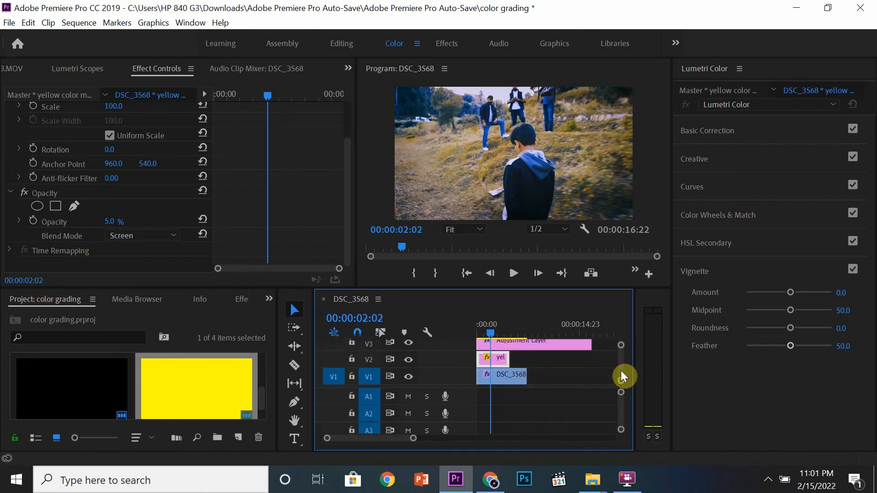
pyautogui.click(534, 358)
pyautogui.click(408, 360)
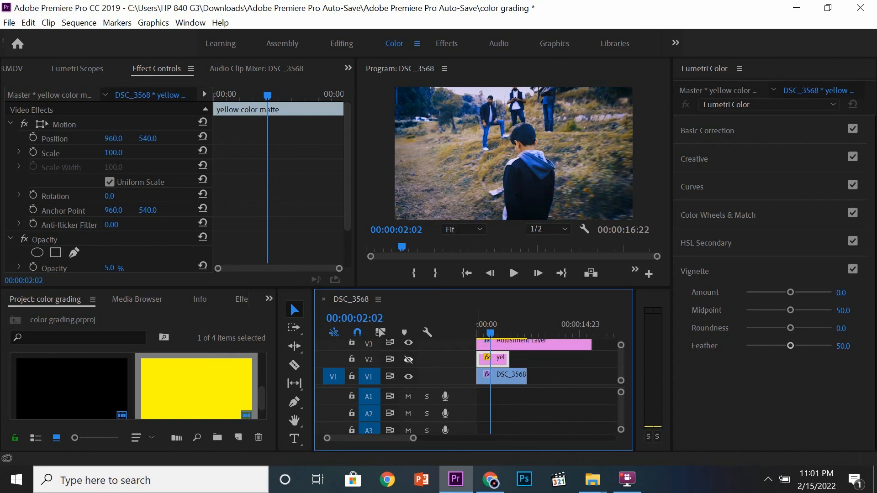
pyautogui.click(408, 359)
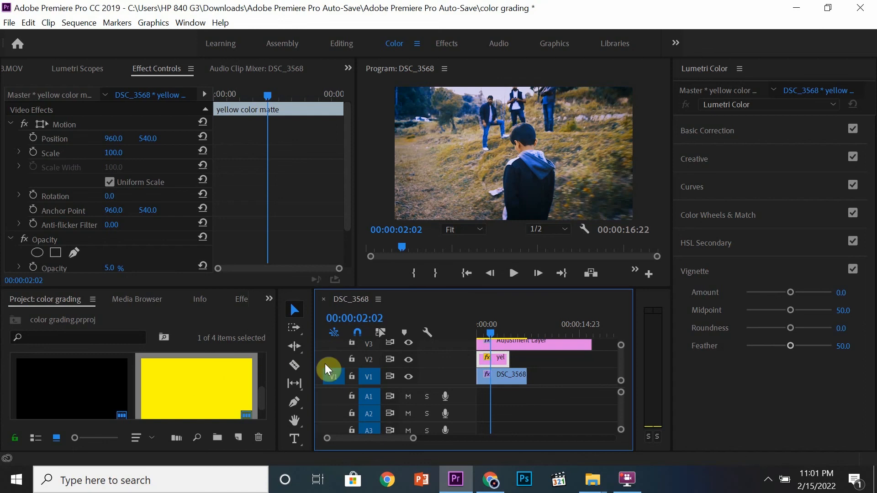
# Change the colour matte's colour to red in the Color Picker.
pyautogui.doubleClick(190, 393)
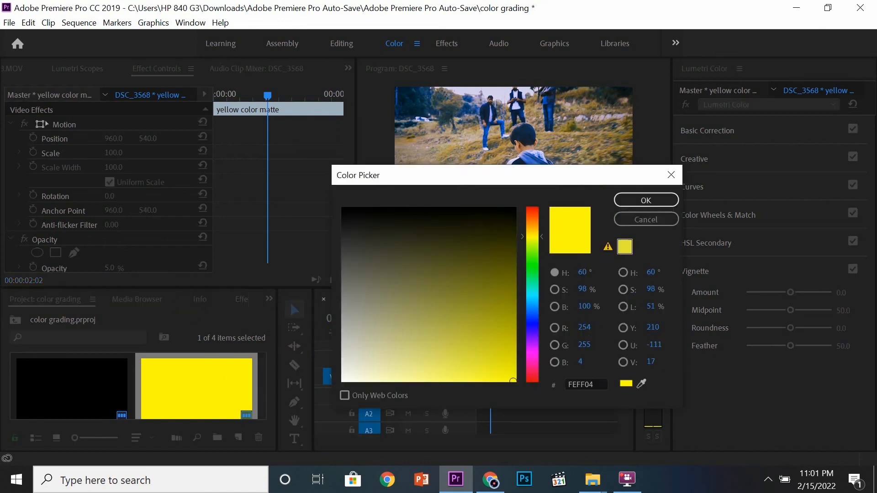
pyautogui.moveTo(532, 263); pyautogui.dragTo(532, 207)
pyautogui.moveTo(470, 279)
pyautogui.mouseDown()
pyautogui.moveTo(483, 359)
pyautogui.moveTo(492, 361)
pyautogui.mouseUp()
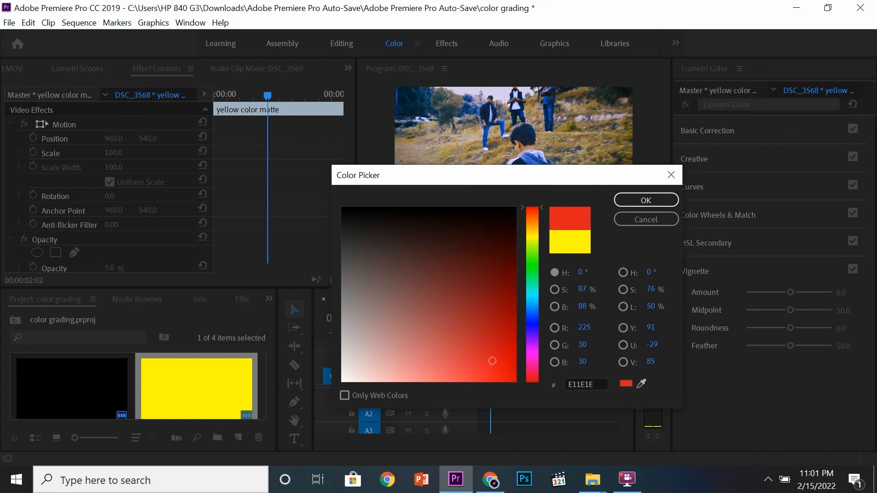
pyautogui.click(646, 200)
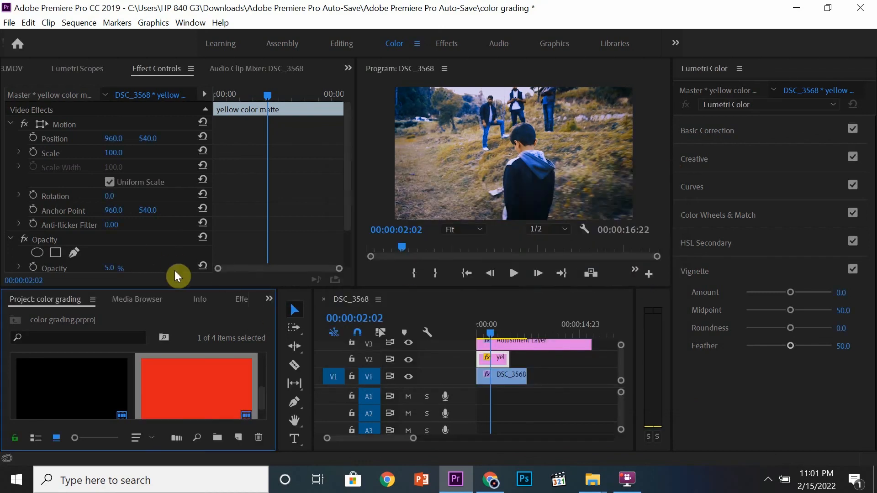
# Raise the matte clip's opacity to 36%.
pyautogui.click(314, 237)
pyautogui.scroll(-2, 314, 237)
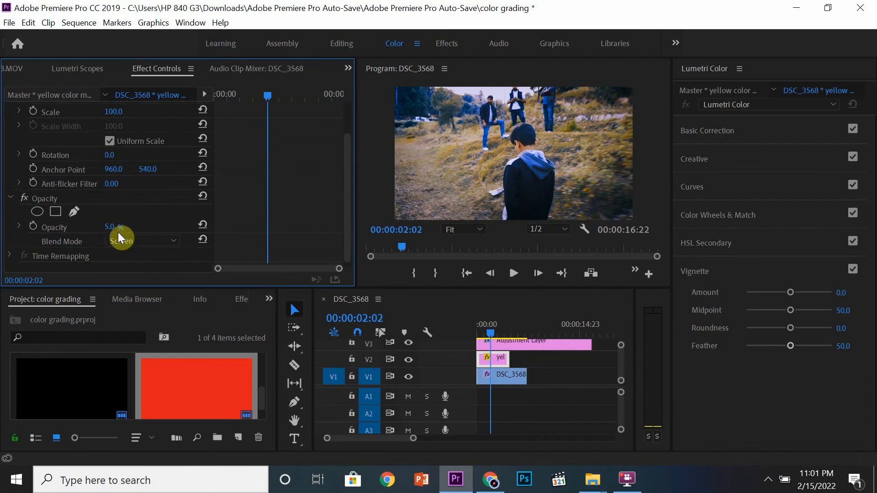
pyautogui.moveTo(110, 227); pyautogui.dragTo(118, 227)
pyautogui.moveTo(112, 227)
pyautogui.mouseDown()
pyautogui.moveTo(138, 227)
pyautogui.moveTo(100, 227)
pyautogui.moveTo(109, 227)
pyautogui.mouseUp()
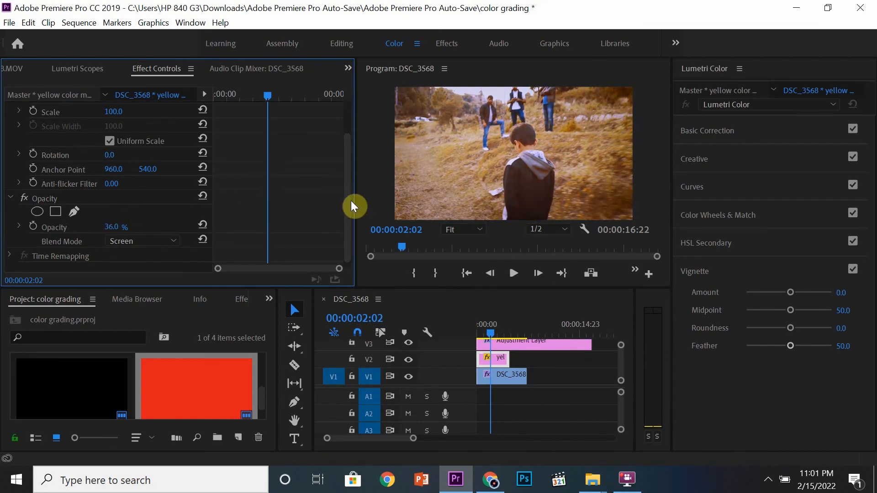
# Try the Difference and then the Subtract blend modes on the matte clip.
pyautogui.scroll(-1, 346, 207)
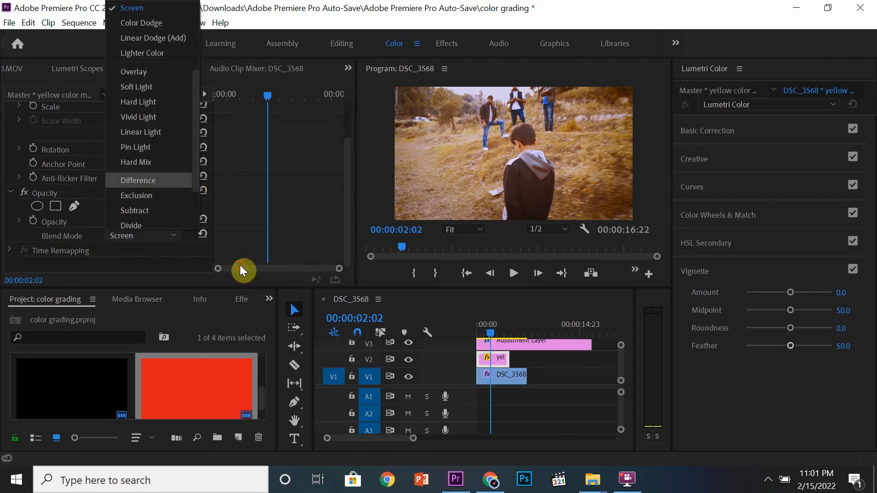
pyautogui.press('Return')
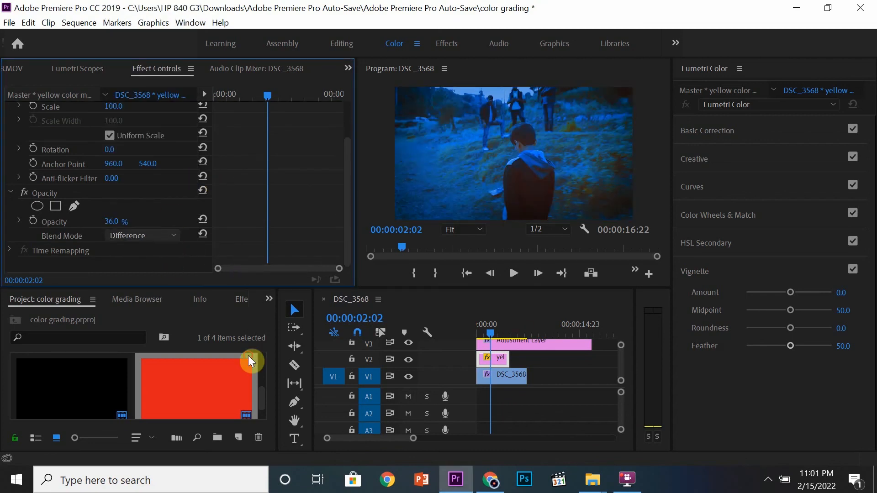
pyautogui.click(165, 236)
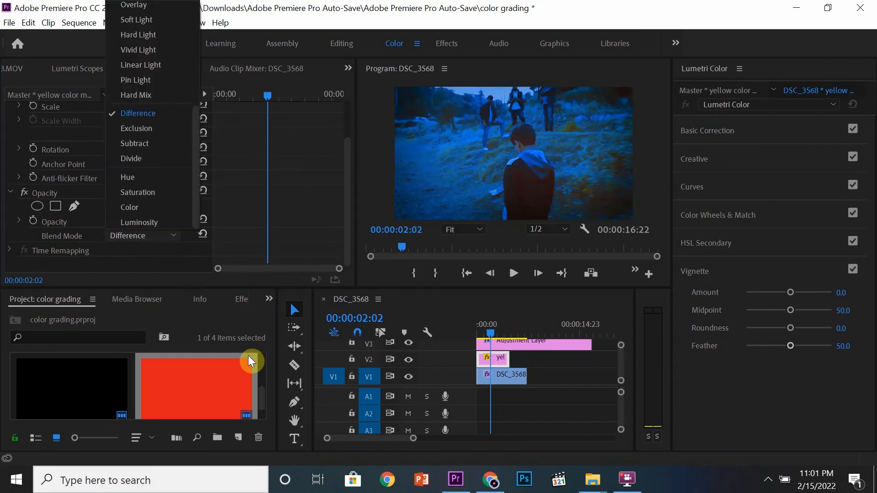
pyautogui.click(150, 145)
# Switch the matte clip's blend mode to Vivid Light.
pyautogui.click(170, 238)
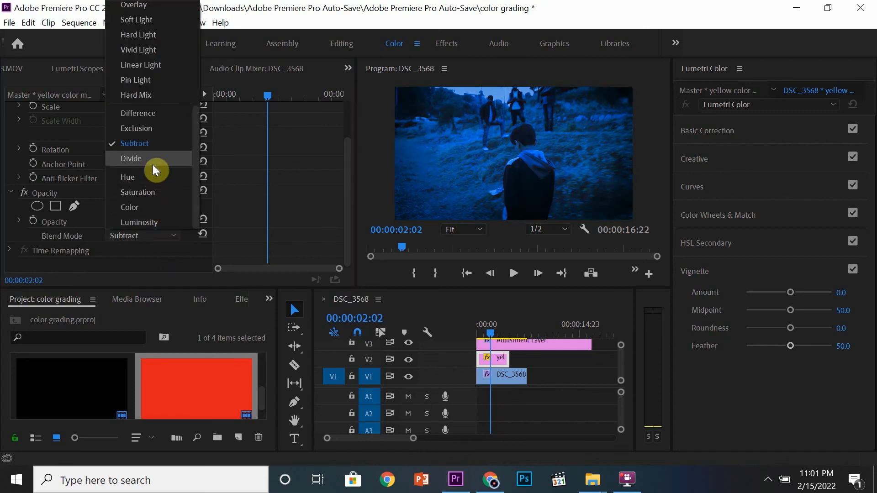
pyautogui.scroll(2, 194, 167)
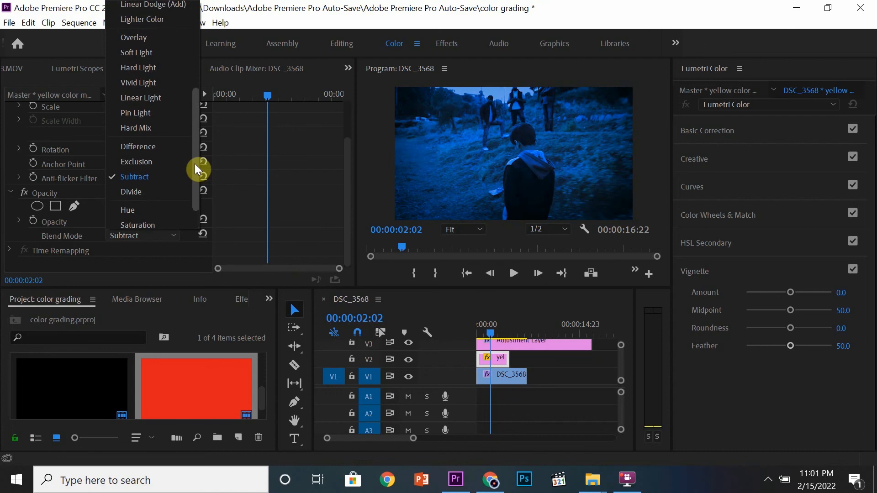
pyautogui.scroll(1, 196, 167)
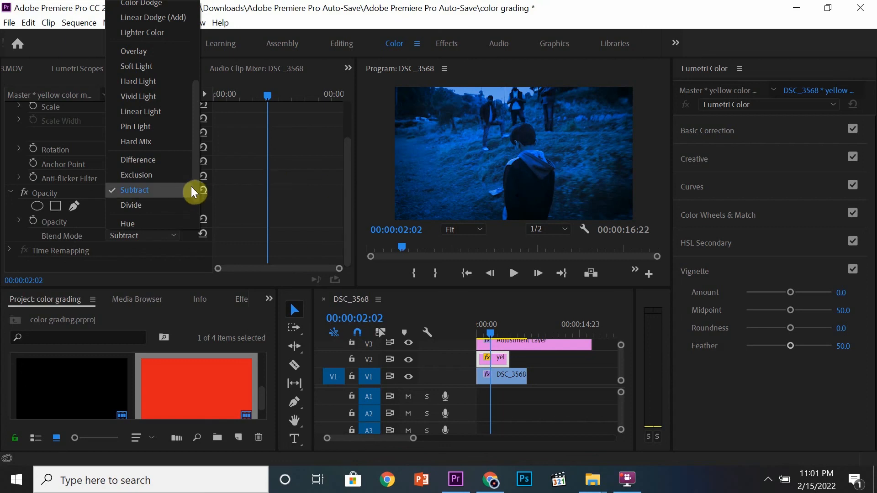
pyautogui.scroll(5, 193, 158)
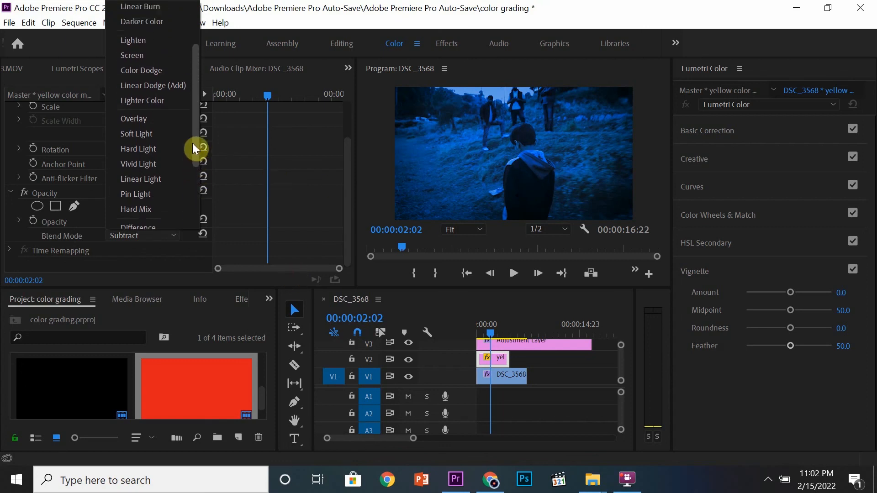
pyautogui.scroll(1, 193, 143)
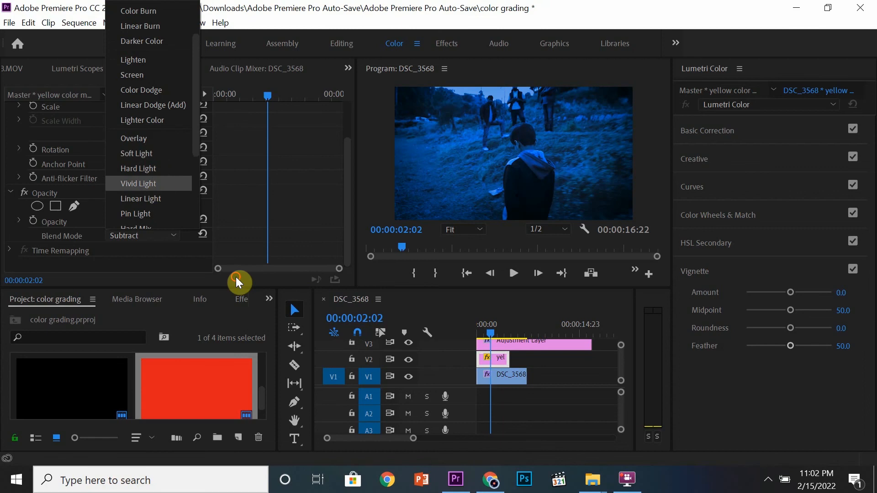
pyautogui.click(157, 186)
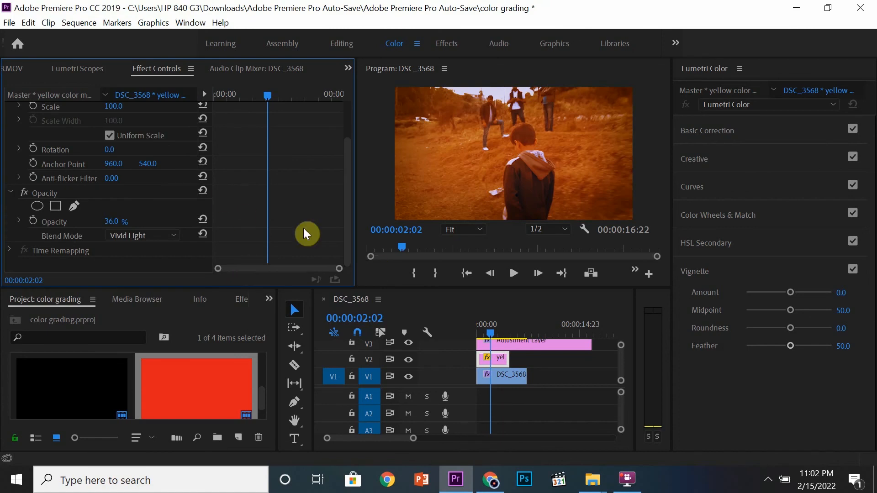
# Reset the matte's opacity and undo the reset, then switch its blend mode to Hard Light.
pyautogui.click(203, 220)
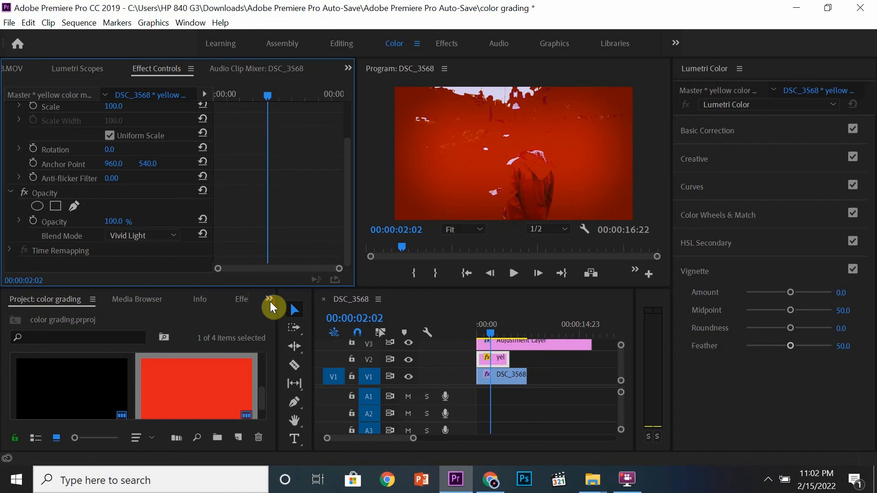
pyautogui.hotkey('ctrl', 'z')
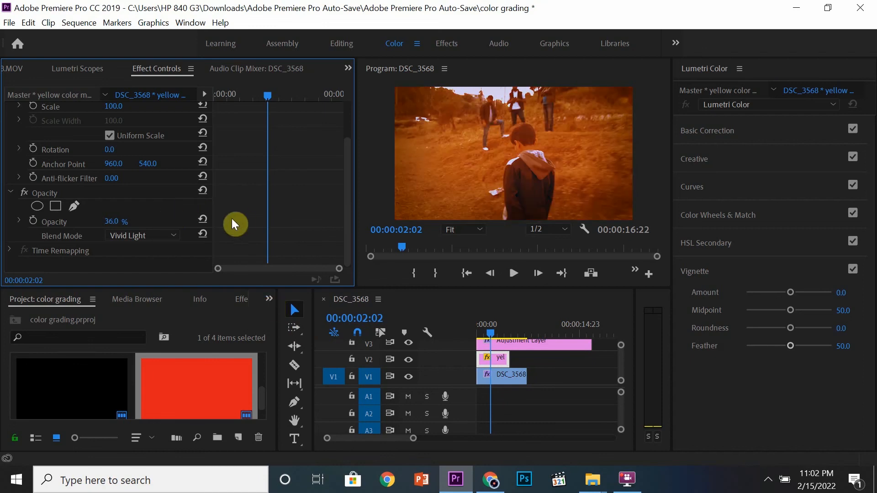
pyautogui.click(160, 235)
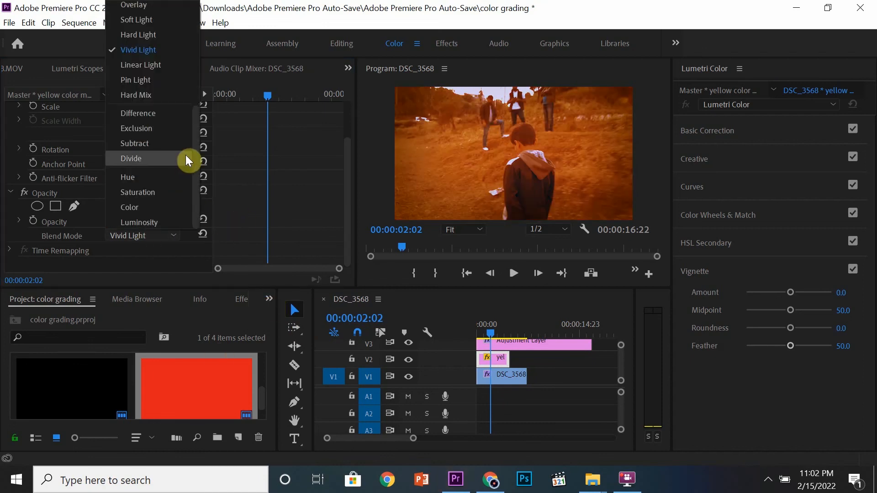
pyautogui.moveTo(194, 154); pyautogui.dragTo(177, 104)
pyautogui.click(173, 123)
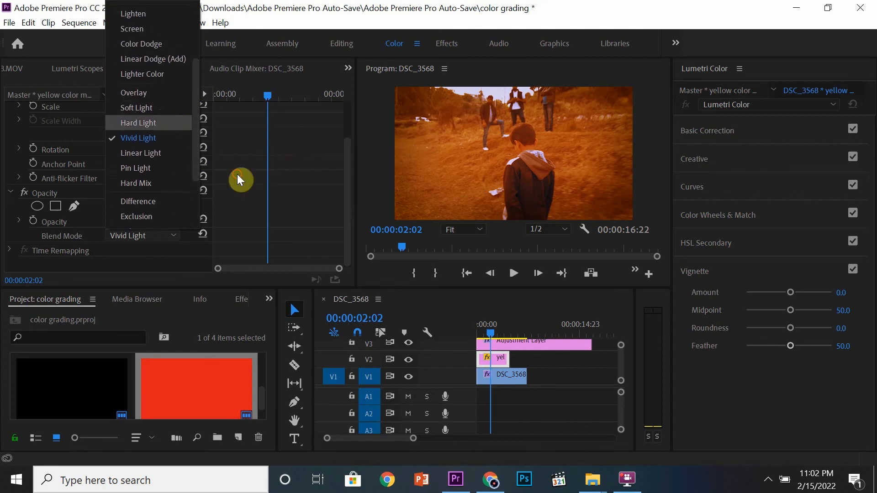
# Switch the matte clip's blend mode to Overlay.
pyautogui.click(160, 235)
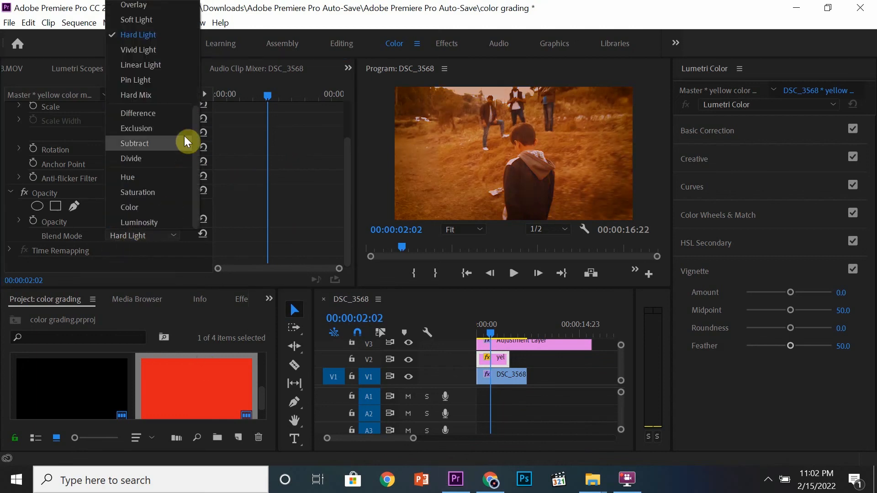
pyautogui.moveTo(199, 155); pyautogui.dragTo(191, 112)
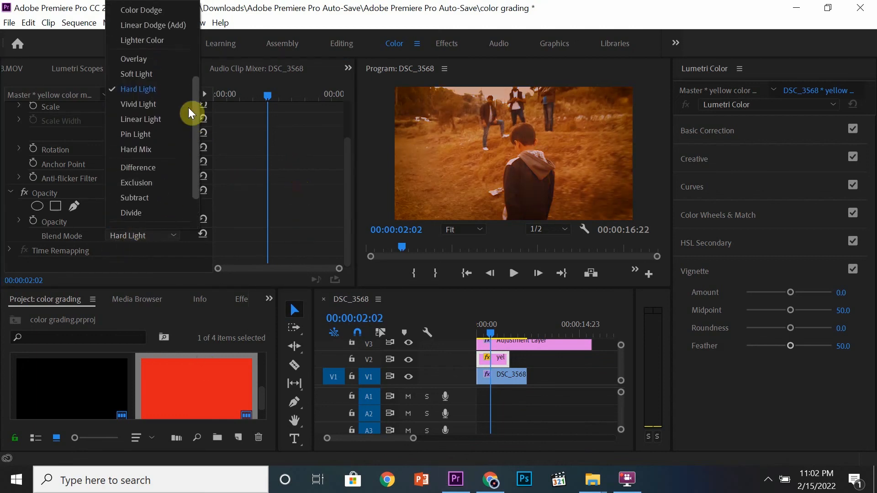
pyautogui.click(172, 63)
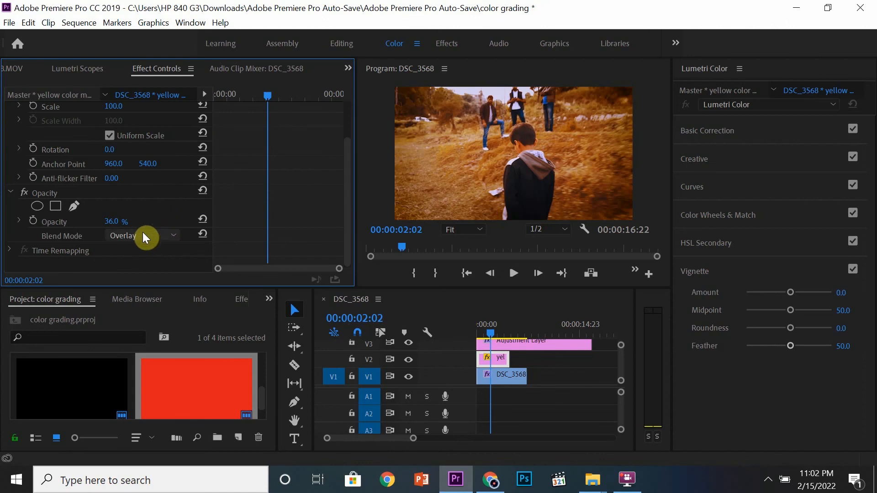
# Lower the matte's opacity to 0% and delete the matte clip from track V2.
pyautogui.moveTo(110, 223); pyautogui.dragTo(92, 223)
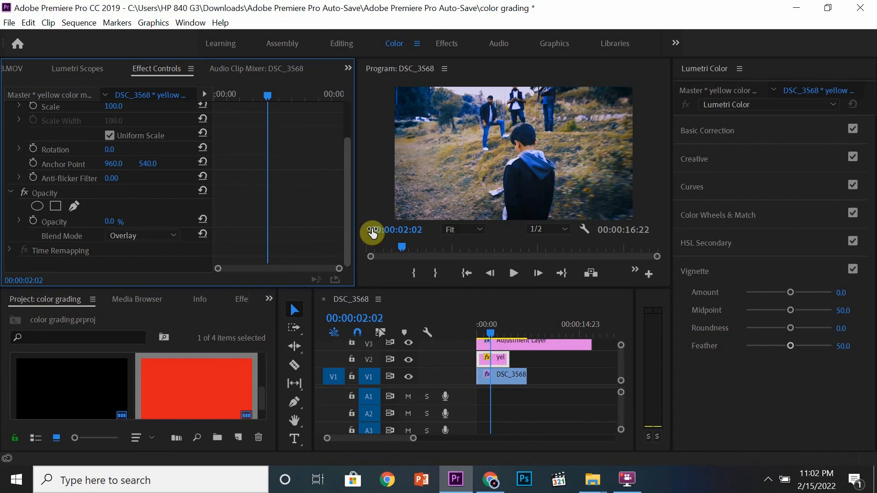
pyautogui.click(522, 367)
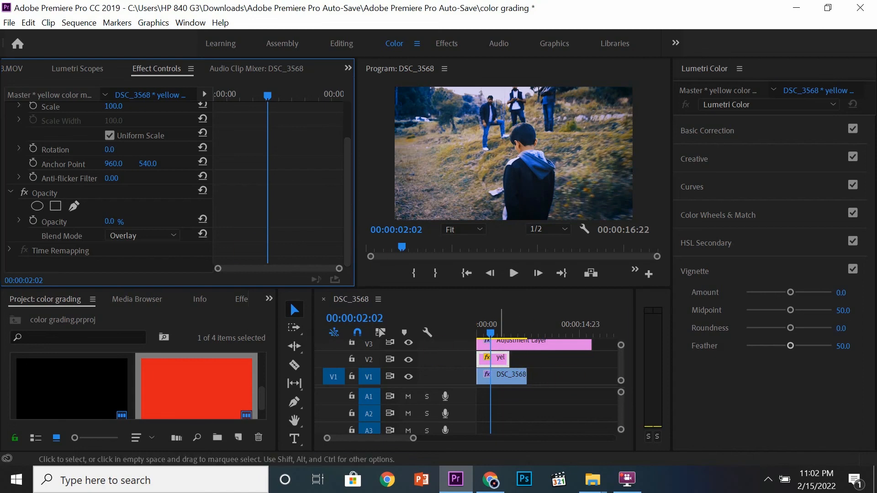
pyautogui.press('Delete')
# Select the adjustment layer and toggle track V3's visibility to compare the graded and ungraded clip.
pyautogui.click(501, 359)
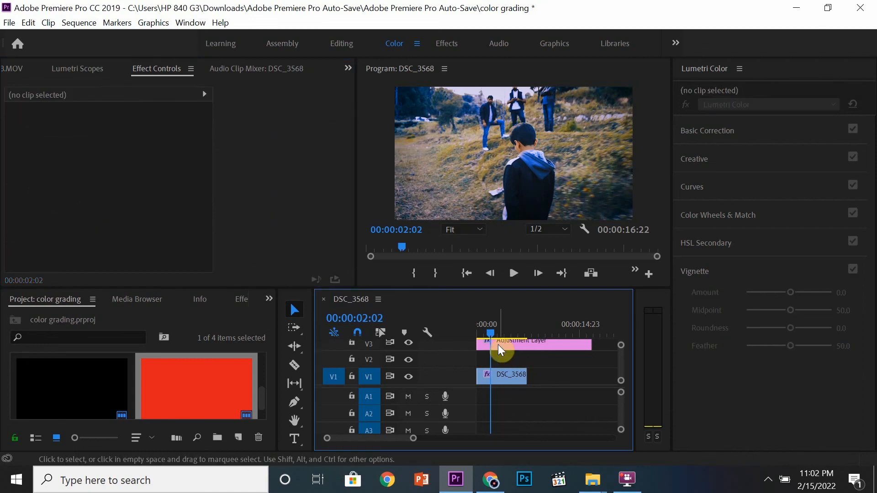
pyautogui.click(500, 346)
pyautogui.click(408, 344)
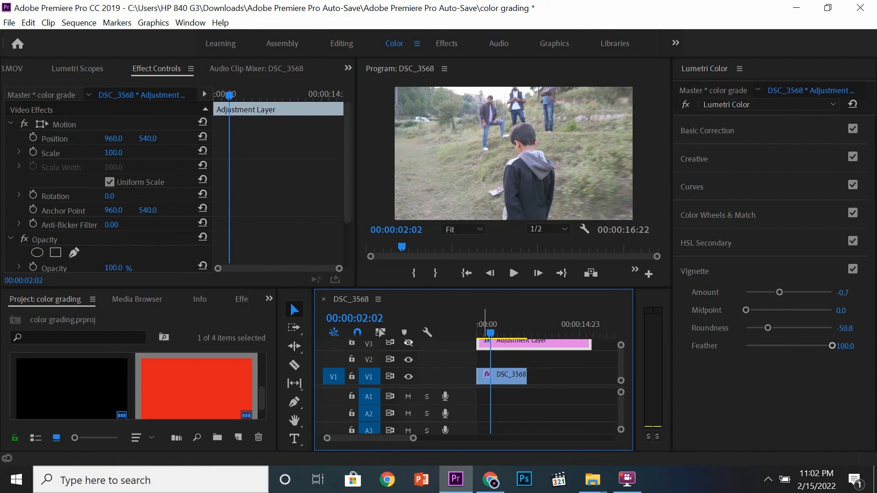
pyautogui.click(409, 344)
# Enlarge the program monitor and move the playhead back to the start of the sequence.
pyautogui.click(552, 273)
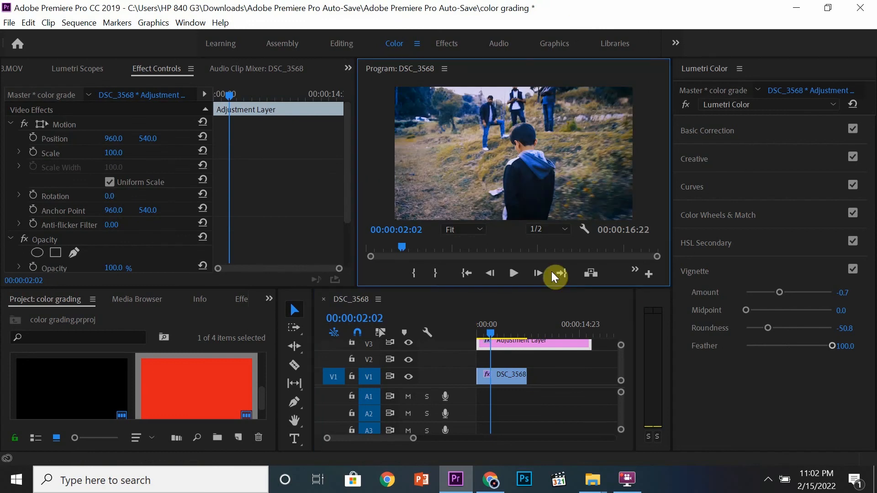
pyautogui.press('`')
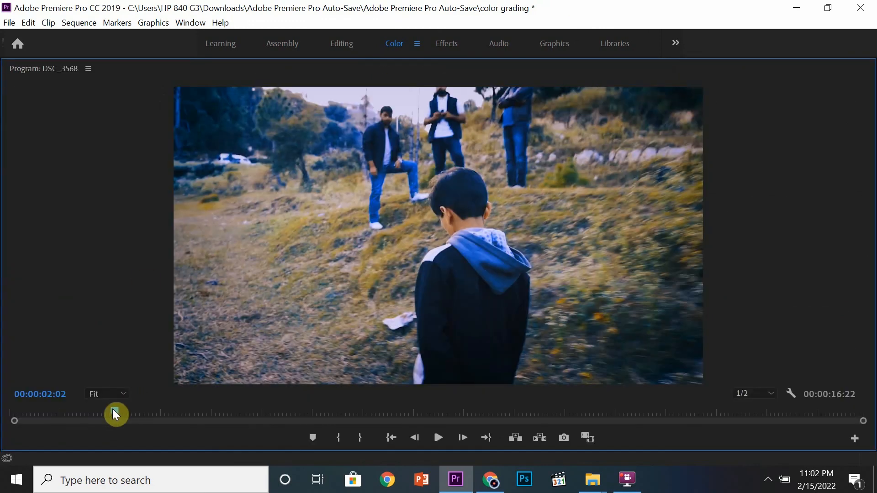
pyautogui.moveTo(115, 412); pyautogui.dragTo(1, 409)
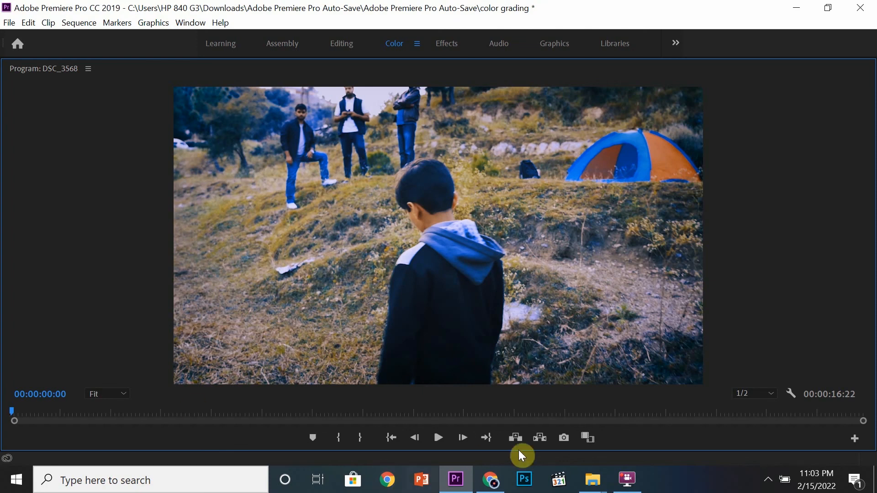
pyautogui.click(565, 438)
pyautogui.moveTo(397, 141); pyautogui.dragTo(271, 155)
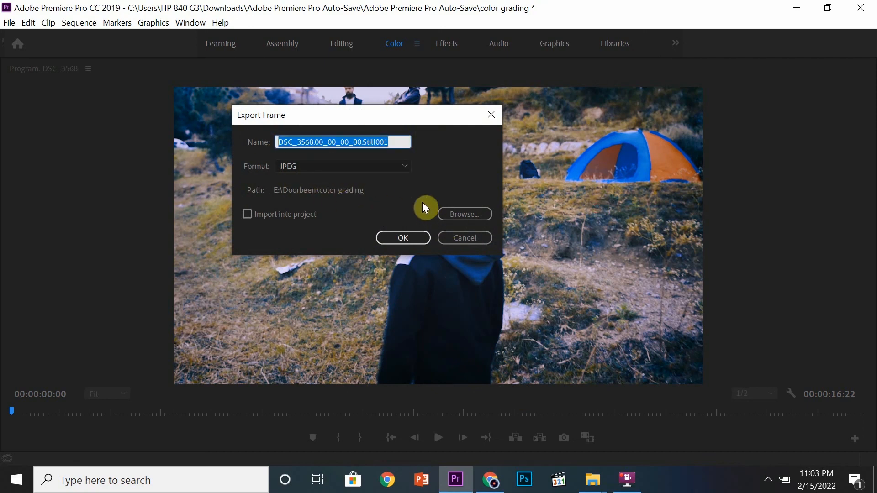
pyautogui.click(449, 235)
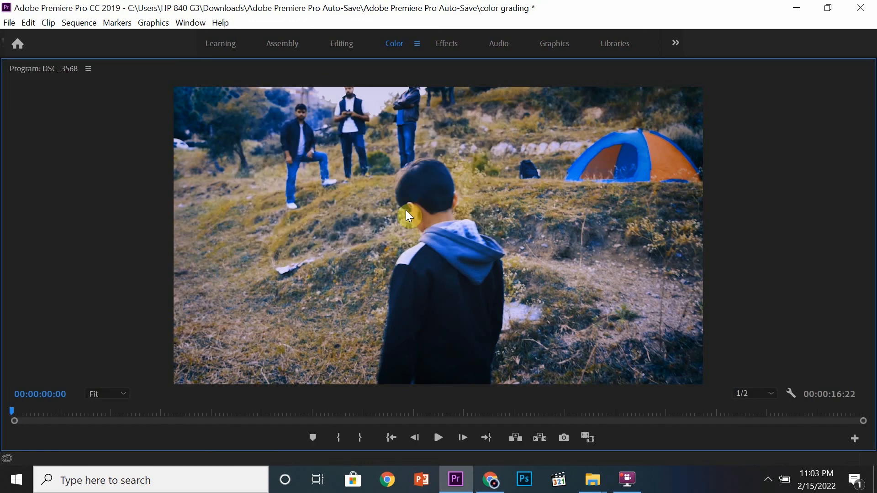